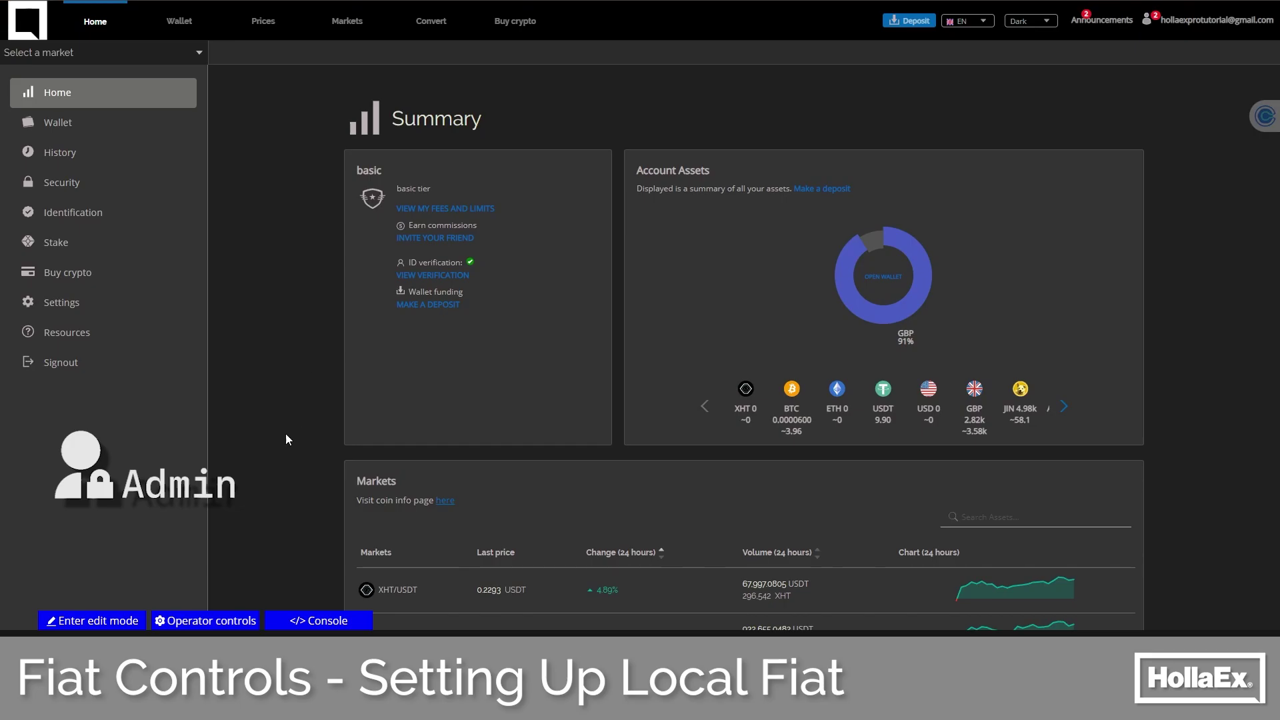
- From the operator controls' asset list, start adding a new fiat asset
click(220, 621)
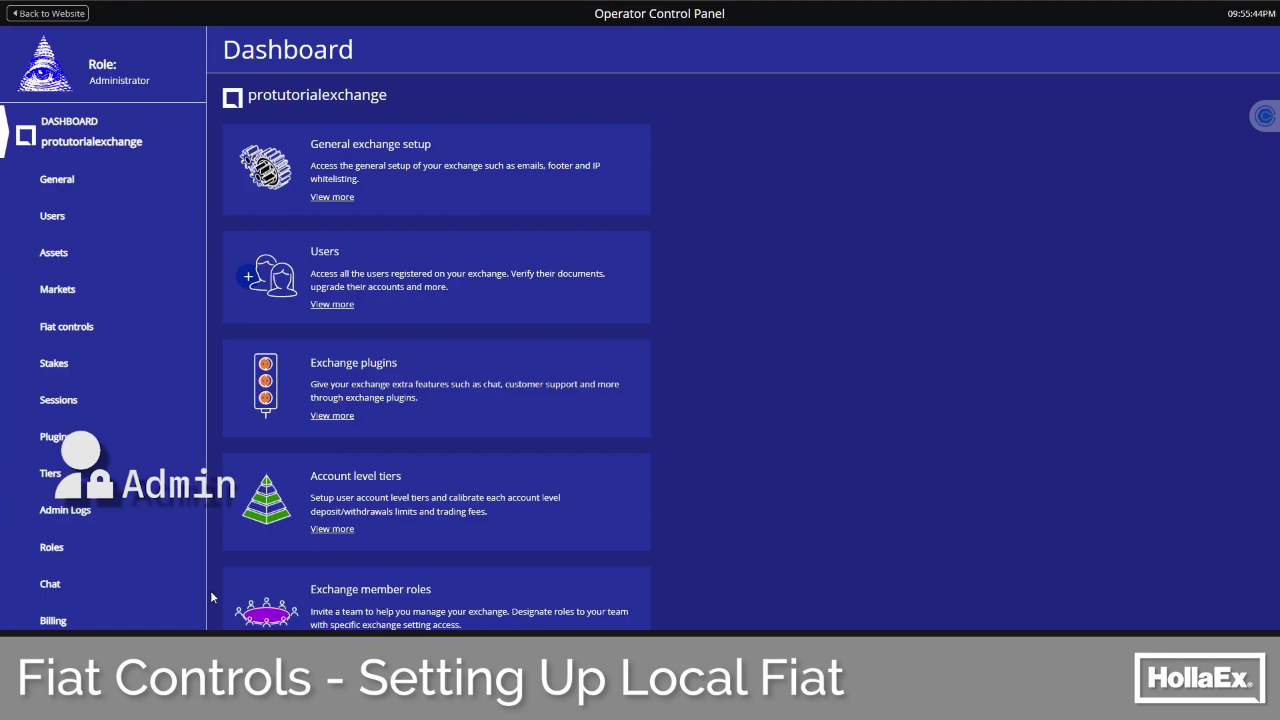
click(75, 255)
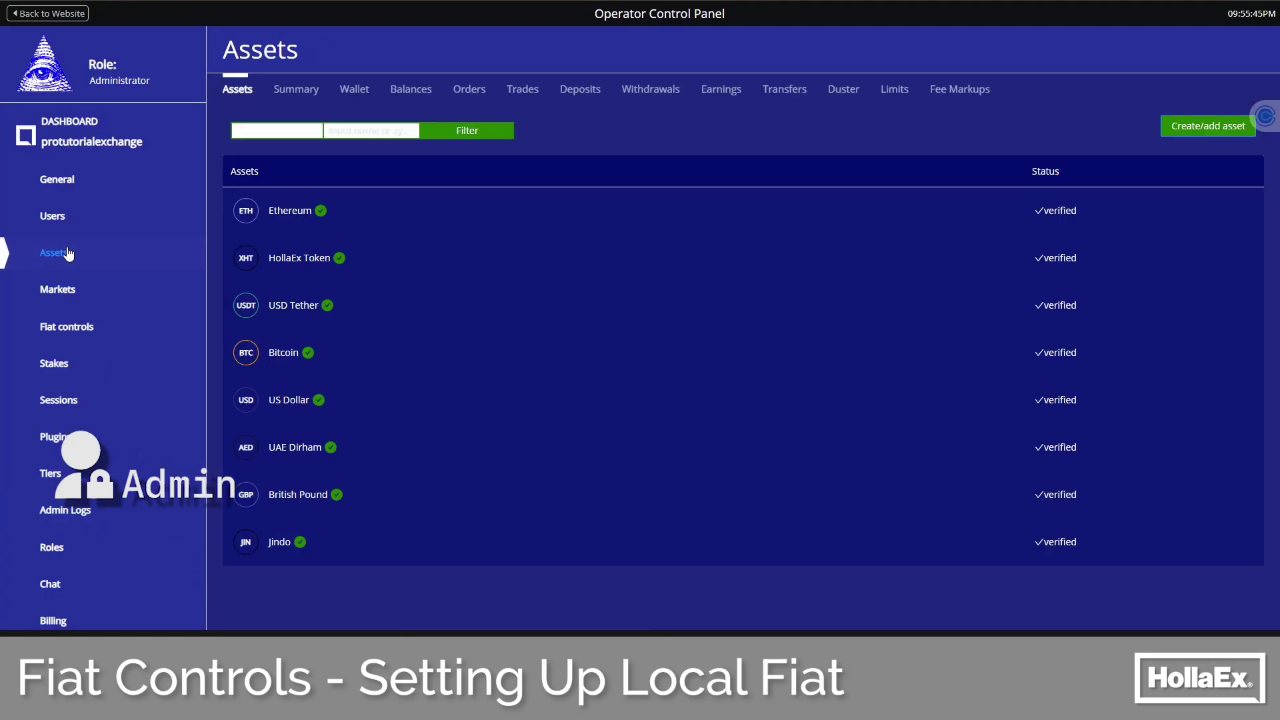
click(1192, 128)
click(650, 140)
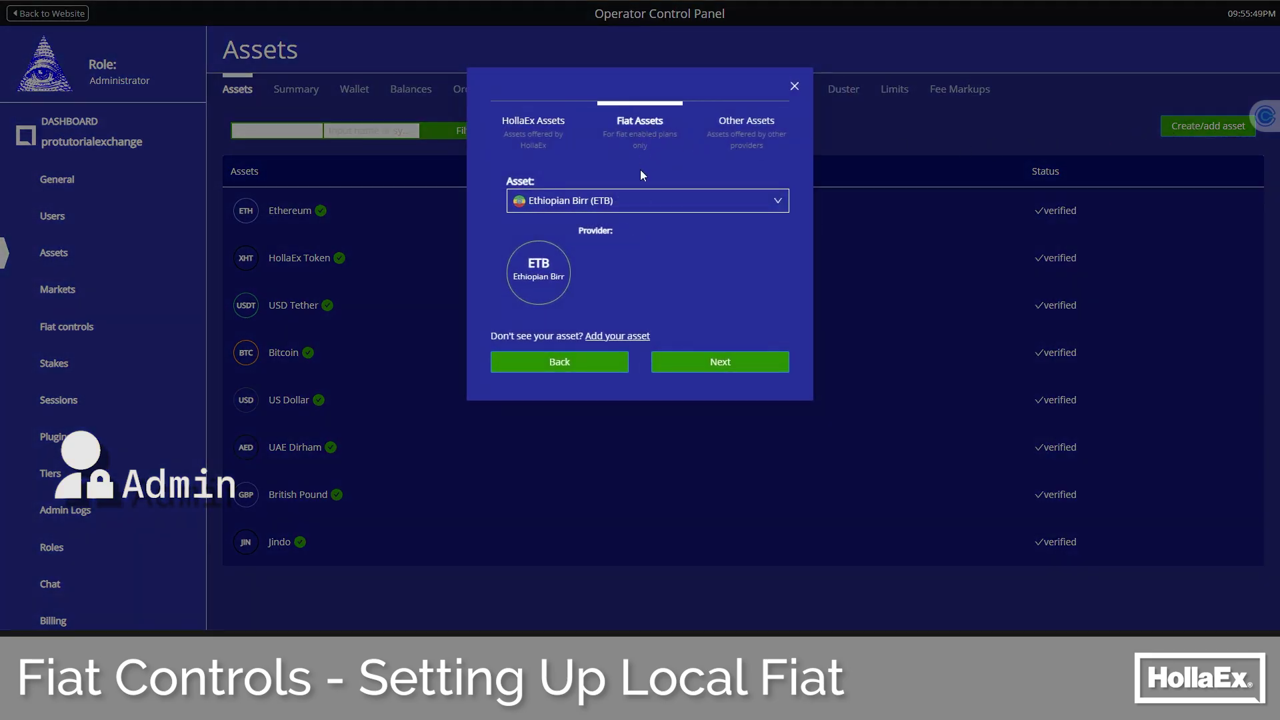
- Search the available fiat currencies for 'npr'
click(629, 202)
scroll(620, 237, down, 2)
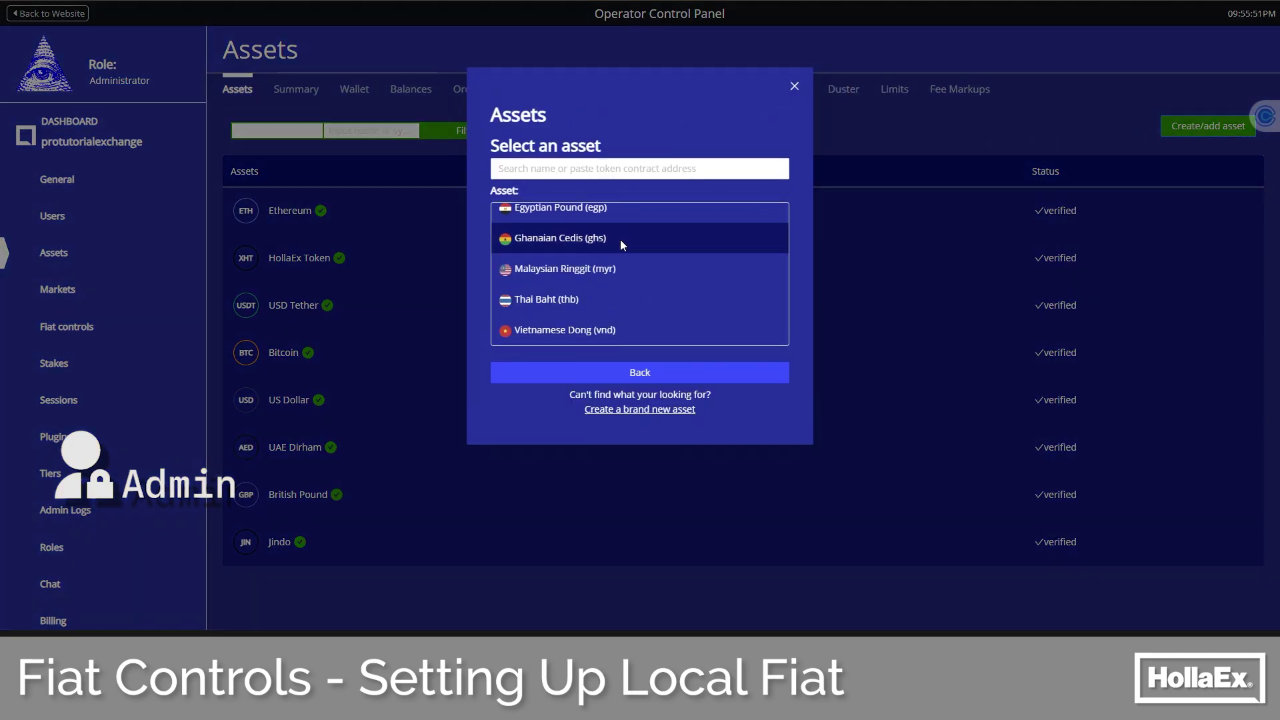
click(610, 168)
text(npr)
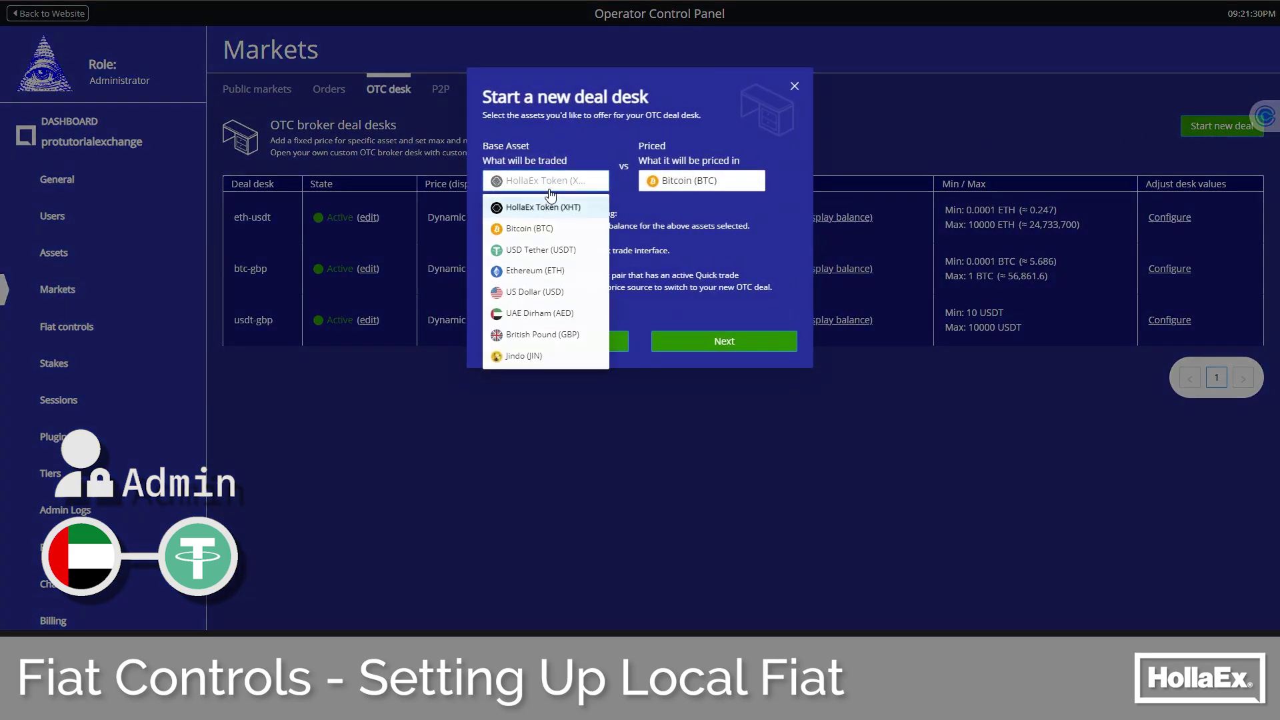
- Choose UAE Dirham as the traded asset, priced in USDT
click(540, 312)
click(702, 180)
click(687, 228)
click(709, 341)
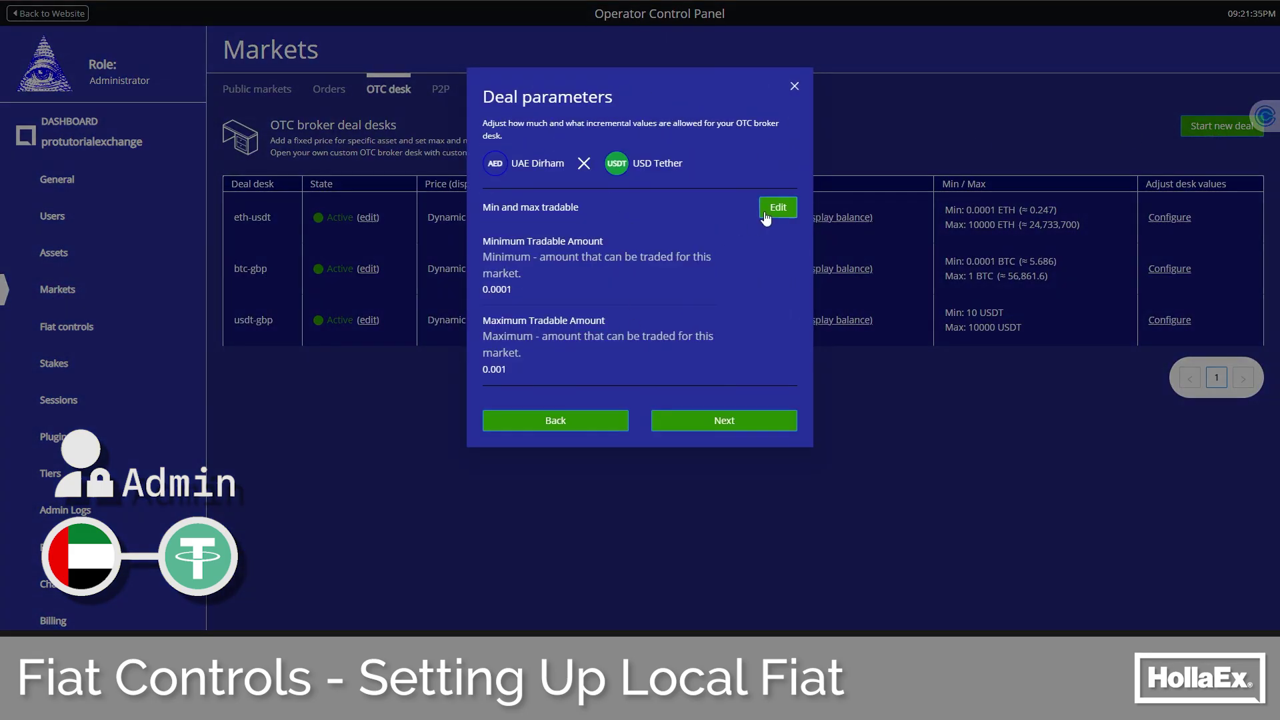
- Set the desk's tradable limits to minimum 100 and maximum 10000
click(777, 207)
text(100)
key(Tab)
click(526, 174)
key(Tab)
text(10000)
click(674, 299)
- Switch pricing to Dynamic with Kraken as source, tracking the USDT/USD market
click(718, 419)
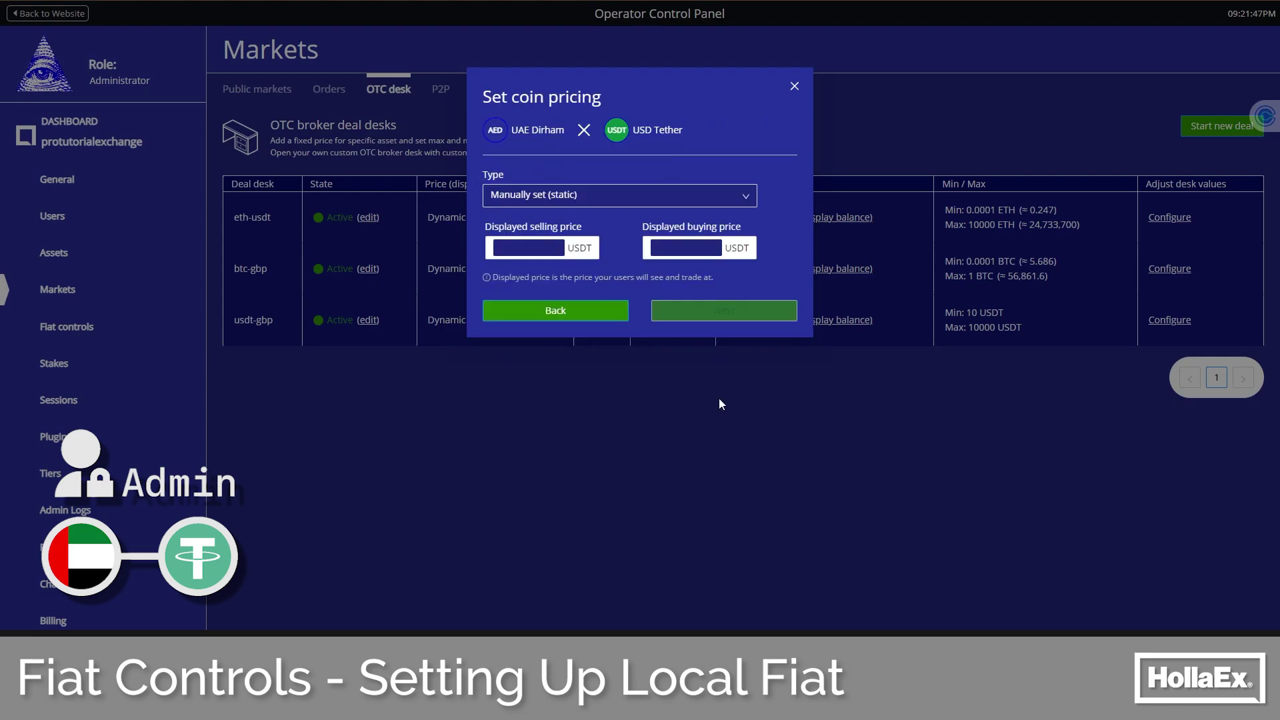
click(557, 197)
click(548, 243)
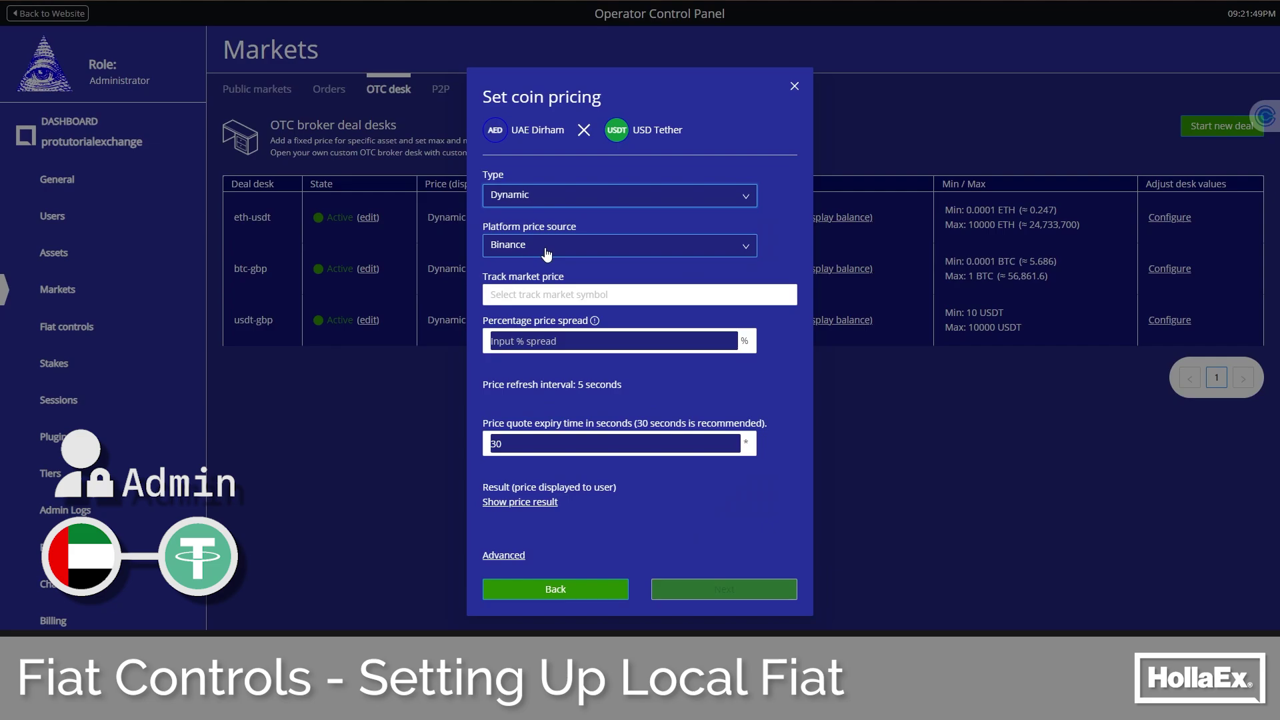
click(546, 252)
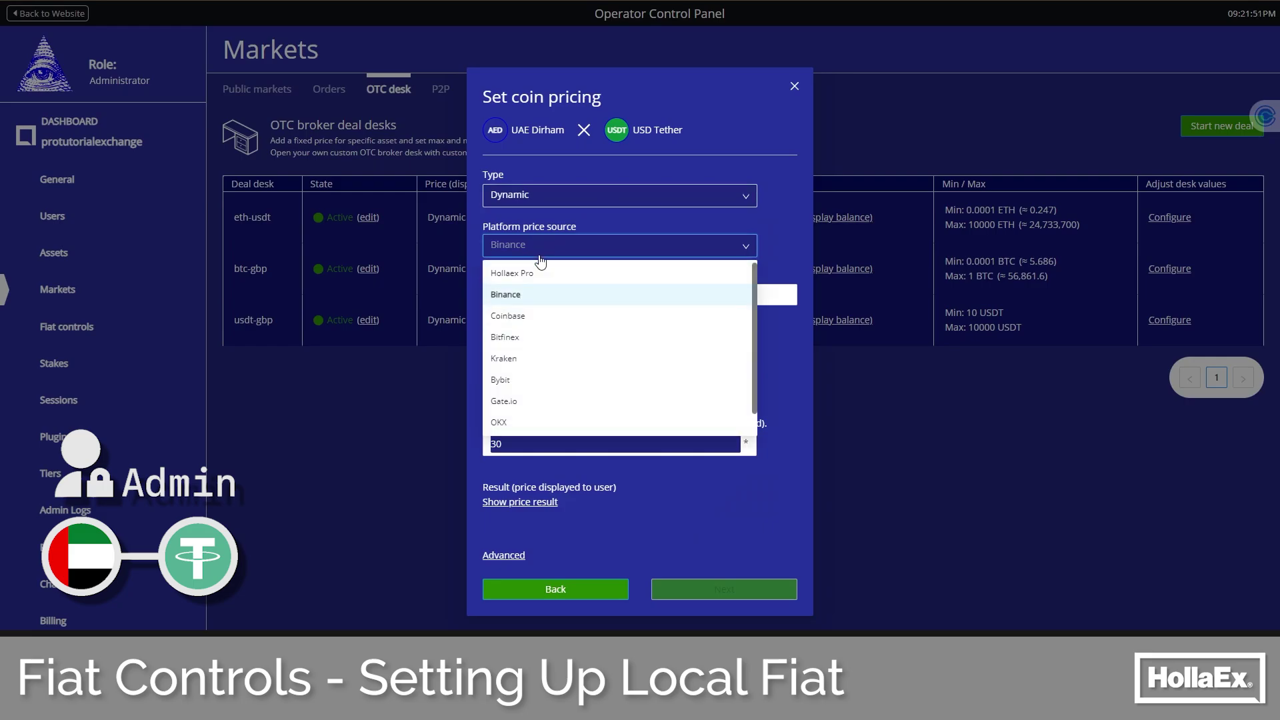
click(518, 360)
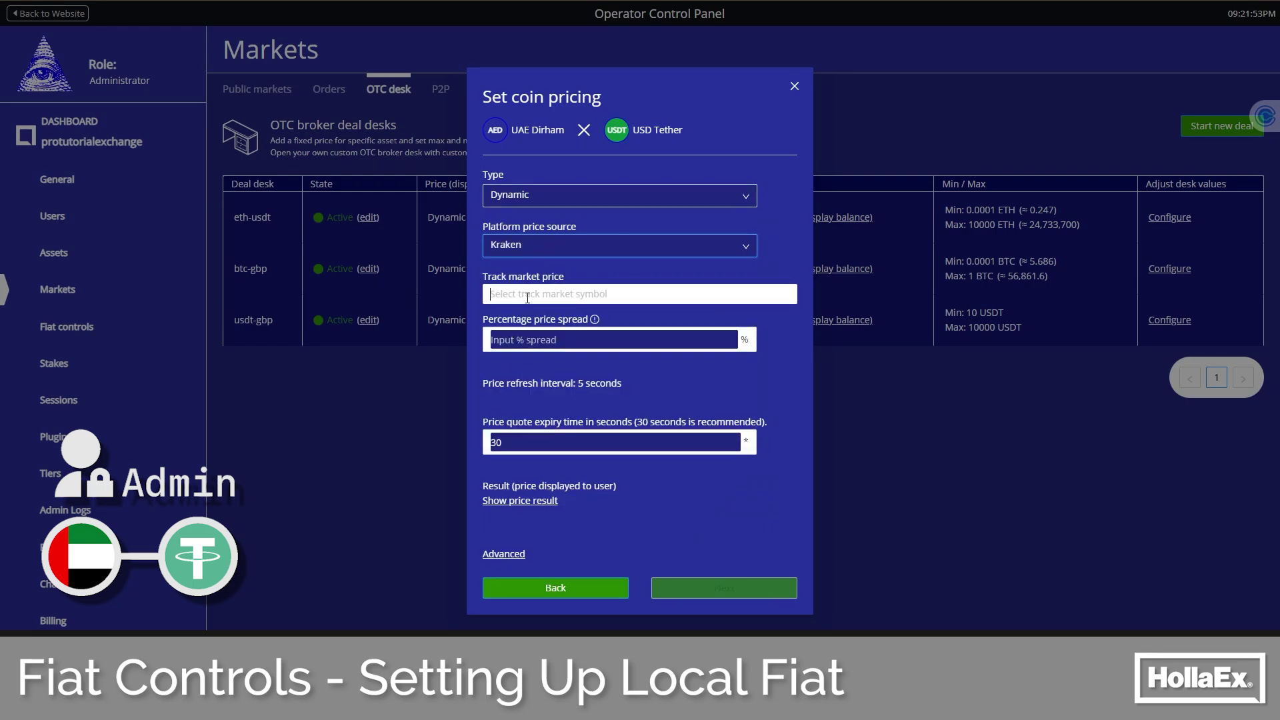
click(528, 294)
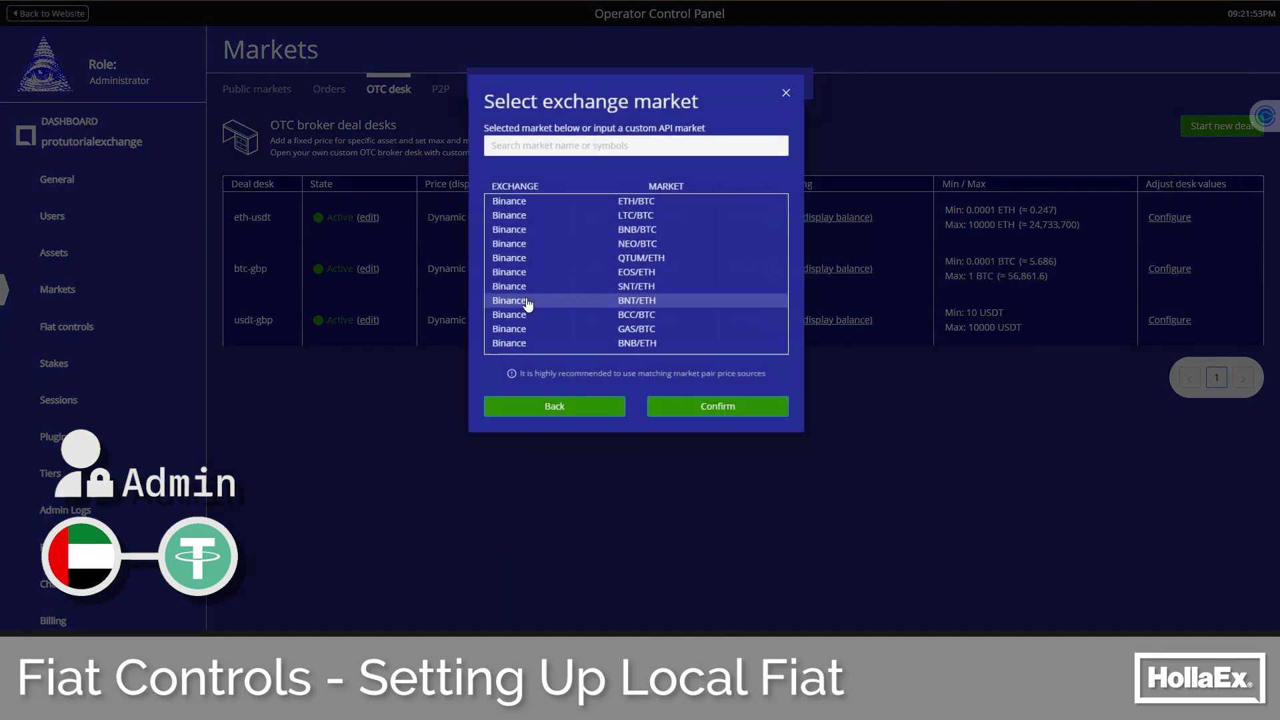
click(552, 146)
text(usdt/)
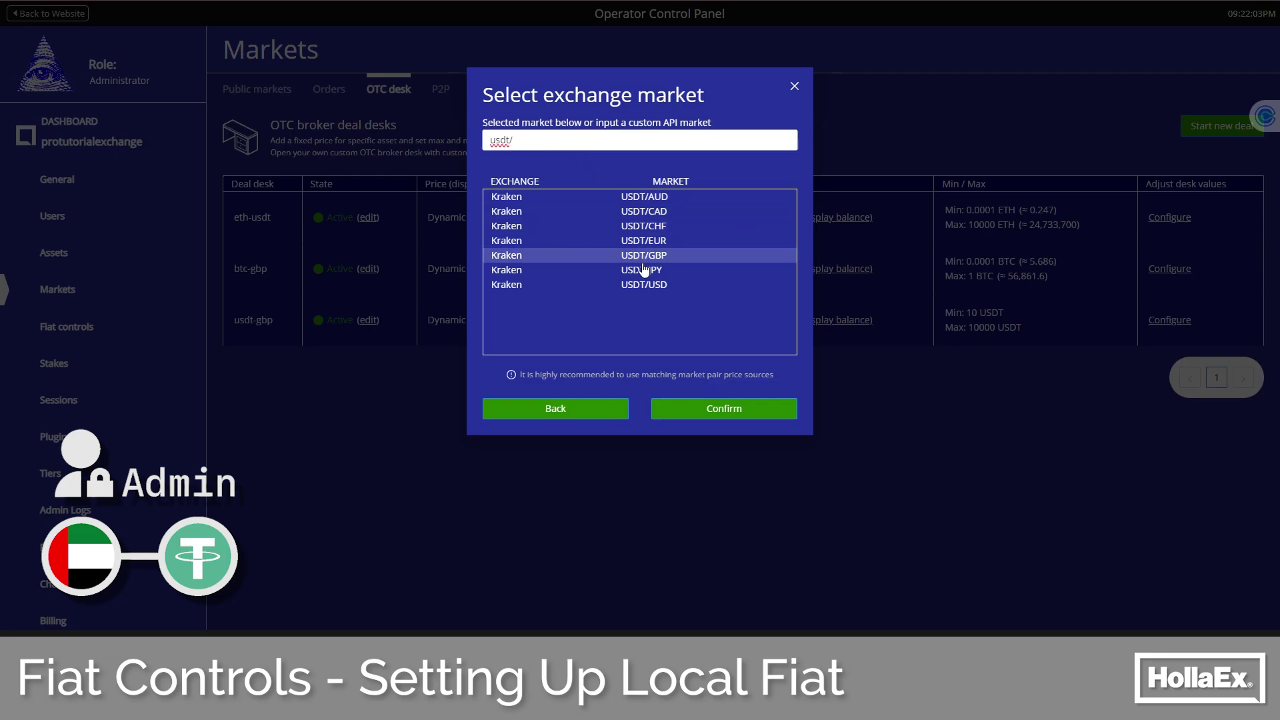
click(643, 286)
- Confirm USDT/USD tracking, enter a 0.1% price spread and show the price result
click(723, 405)
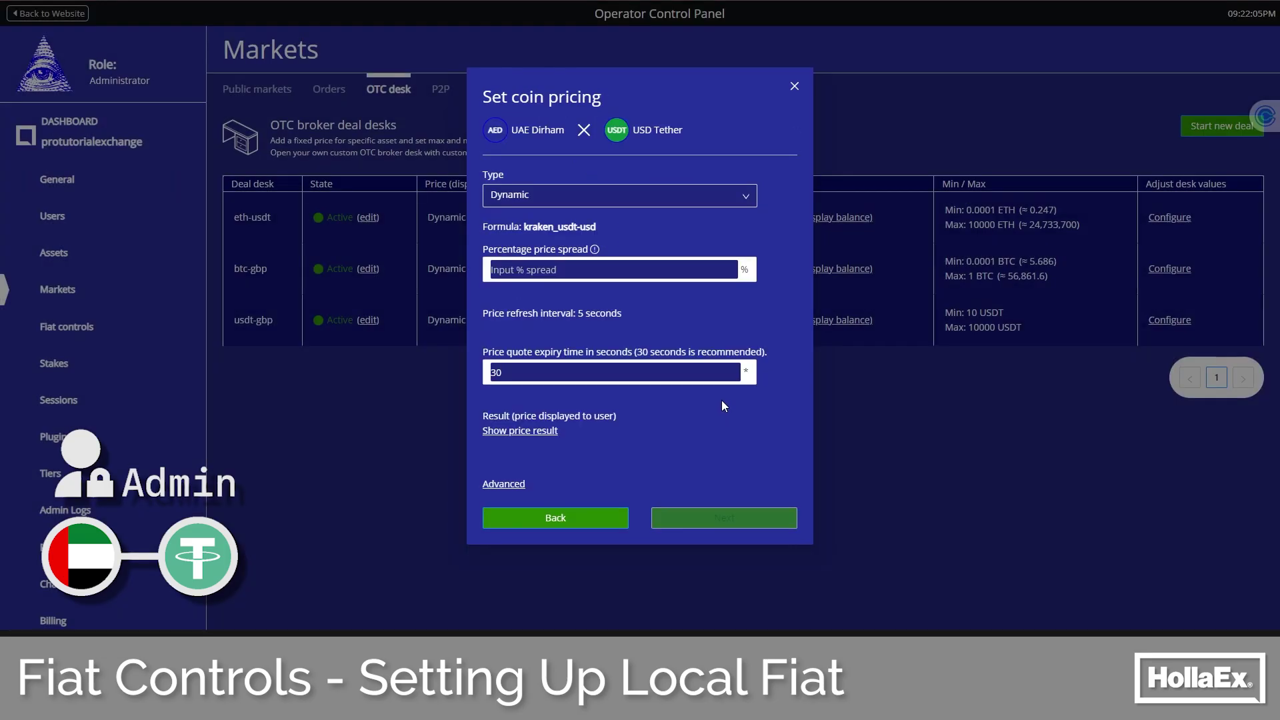
click(581, 272)
text(0.1)
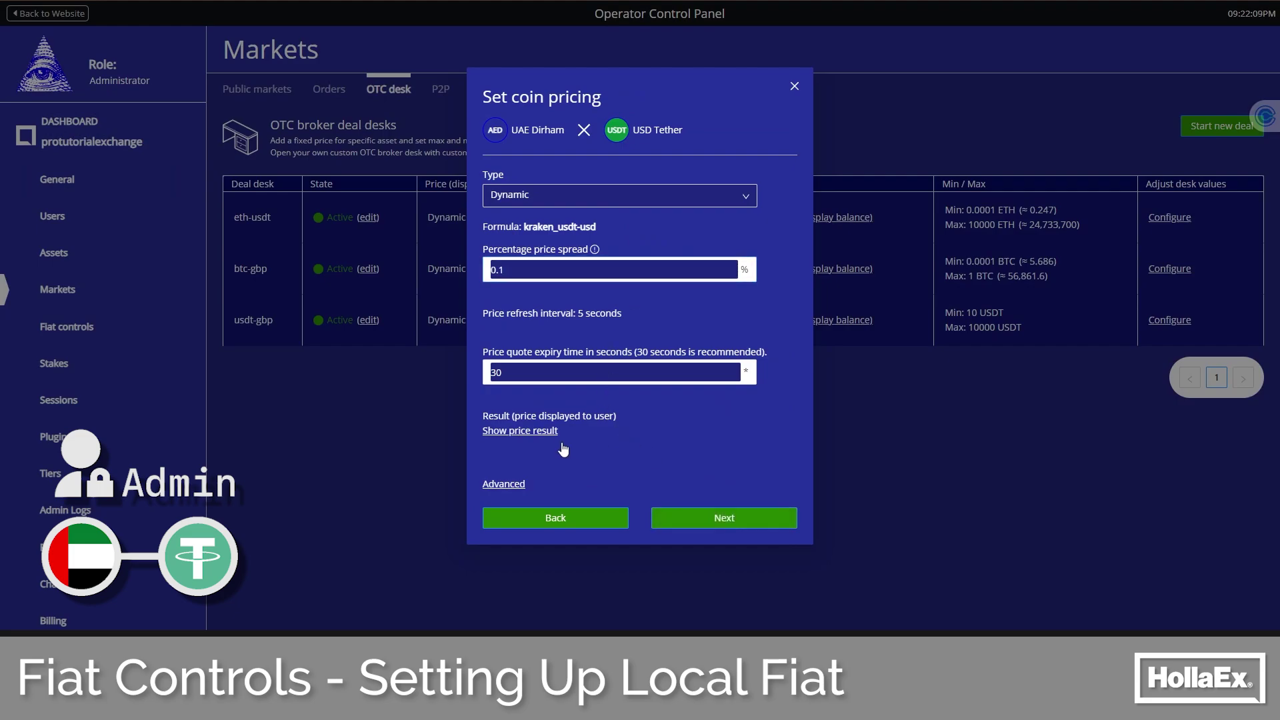
click(552, 435)
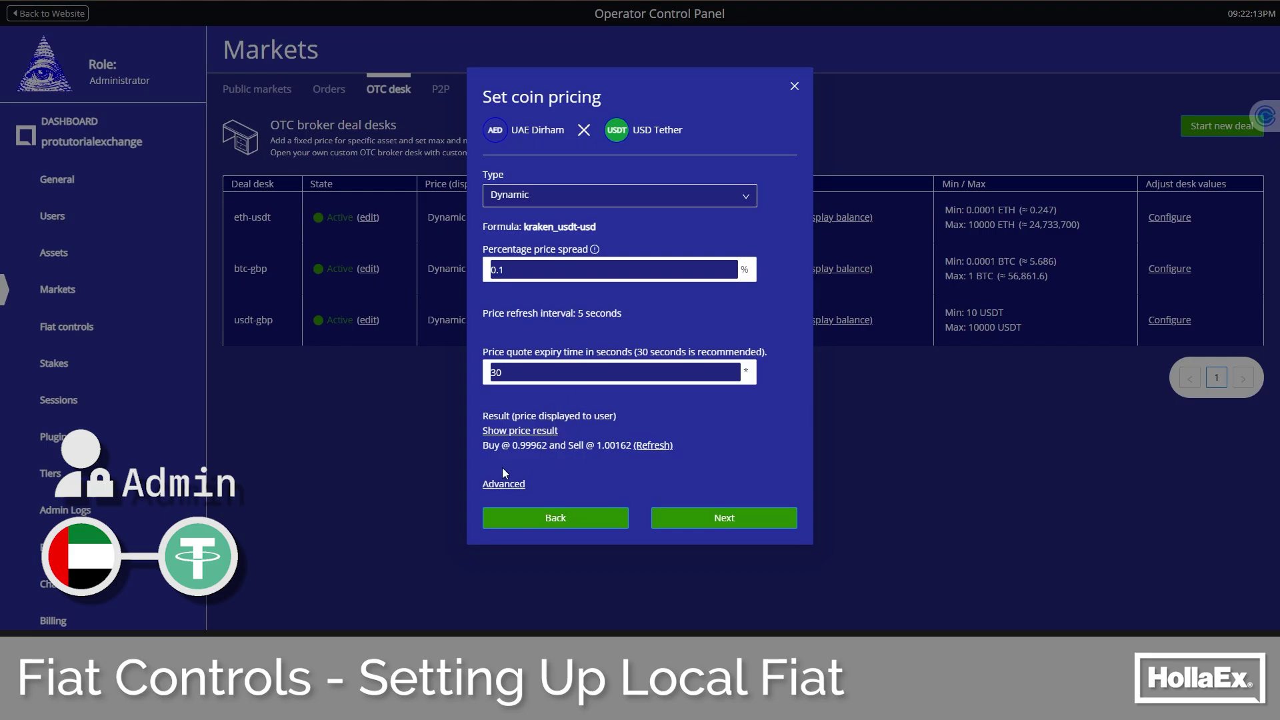
- Edit the advanced price formula to (kraken_usdt-usd)*0.27
click(506, 485)
click(600, 360)
text())
key(Home)
text(()
key(End)
text(*0.27)
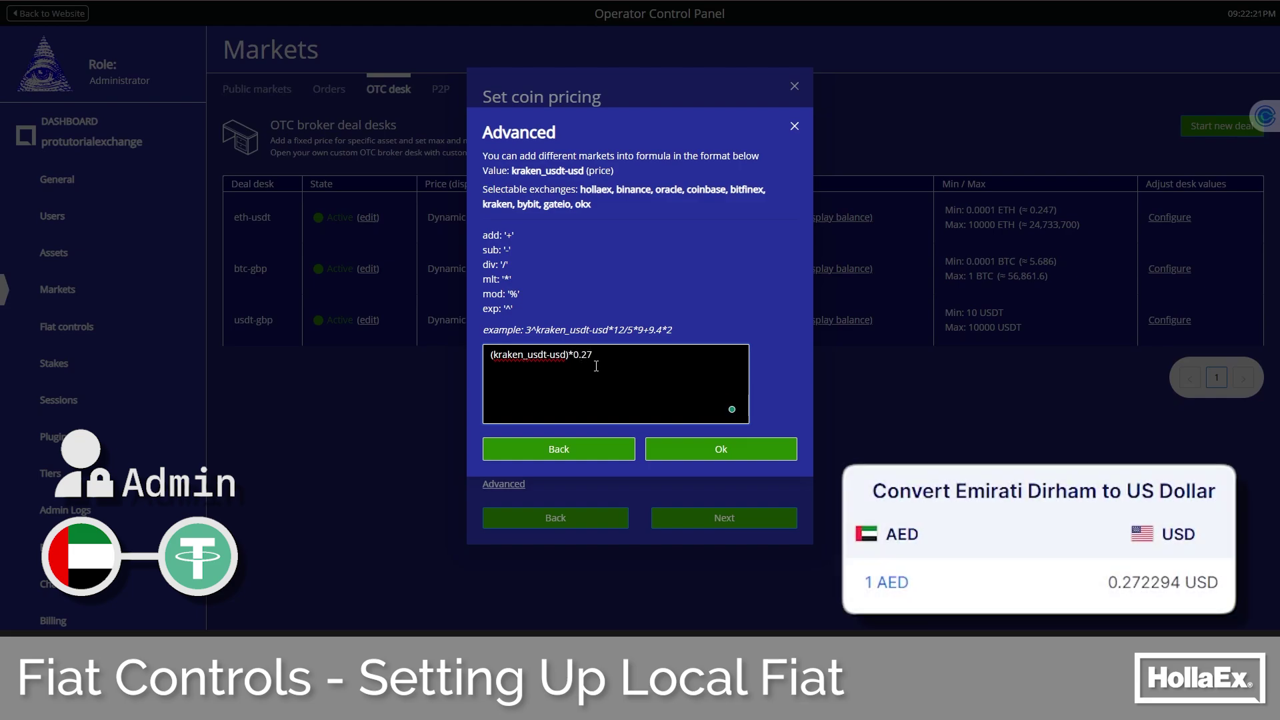
- Apply the (kraken_usdt-usd)*0.27 formula in the Advanced editor
key(shift+Left)
key(shift+Left)
key(shift+Left)
key(shift+Left)
key(shift+Left)
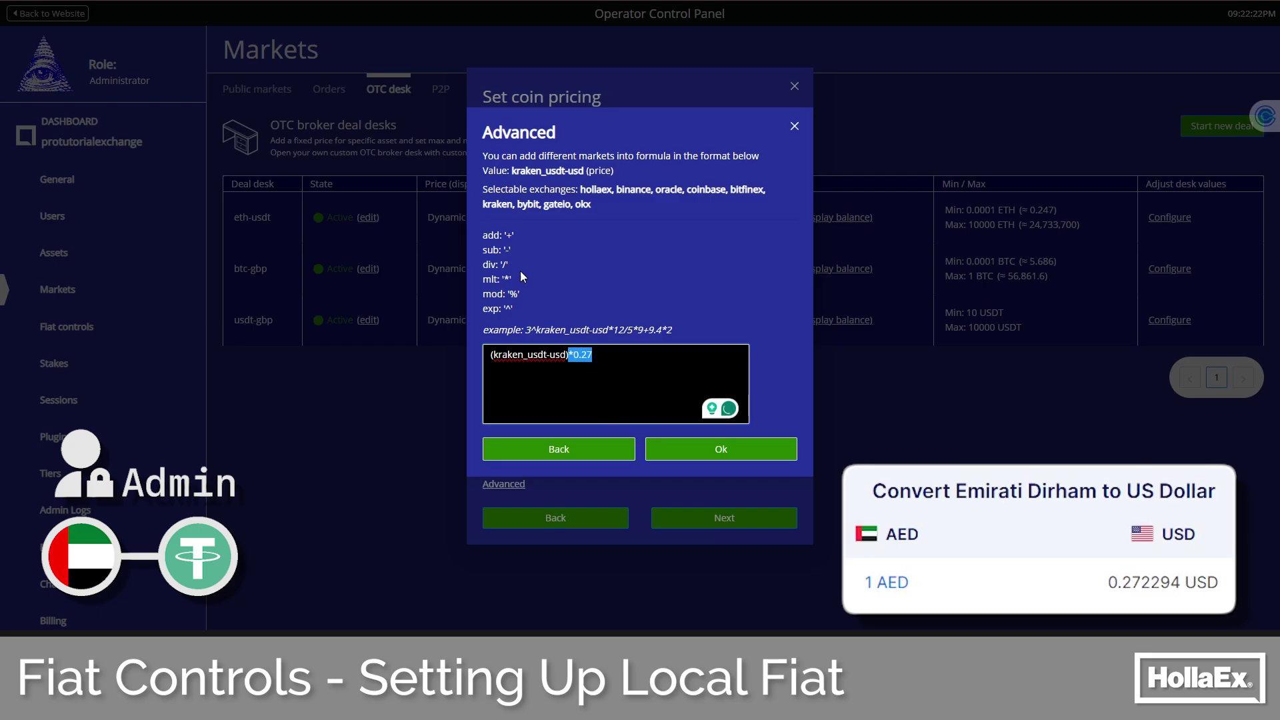
click(713, 458)
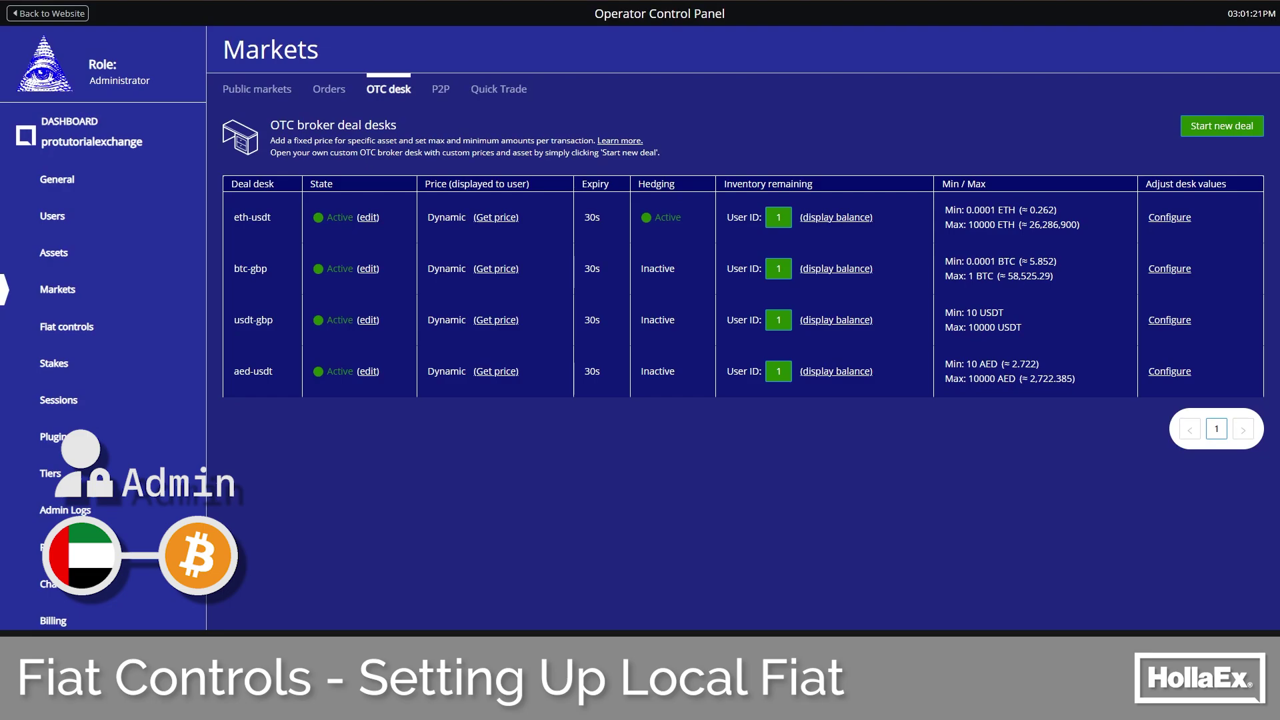
- Start a new deal desk trading Bitcoin priced in UAE Dirham
click(1222, 126)
click(590, 180)
click(689, 185)
click(694, 292)
click(736, 339)
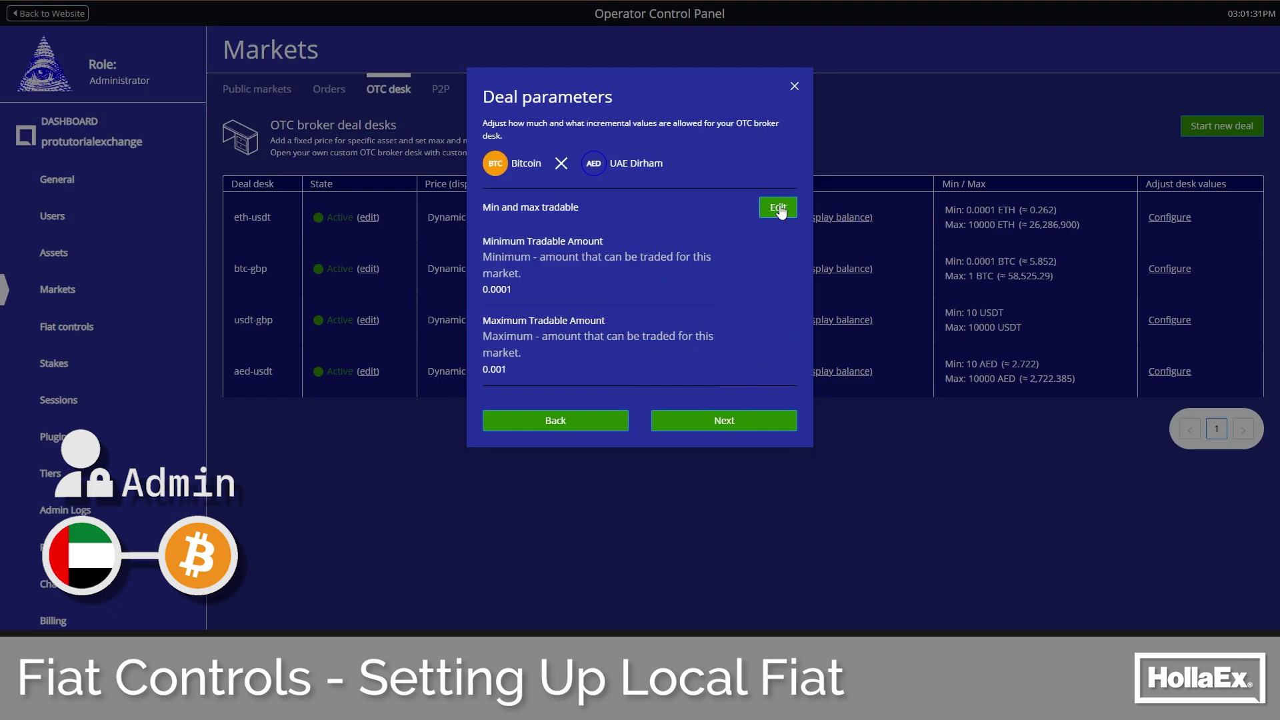
- Set the desk's maximum tradable amount to 1
click(779, 212)
key(Tab)
text(1)
click(640, 300)
click(724, 418)
- Set dynamic pricing from Kraken, tracking the BTC/USD market
click(621, 195)
click(596, 246)
click(595, 251)
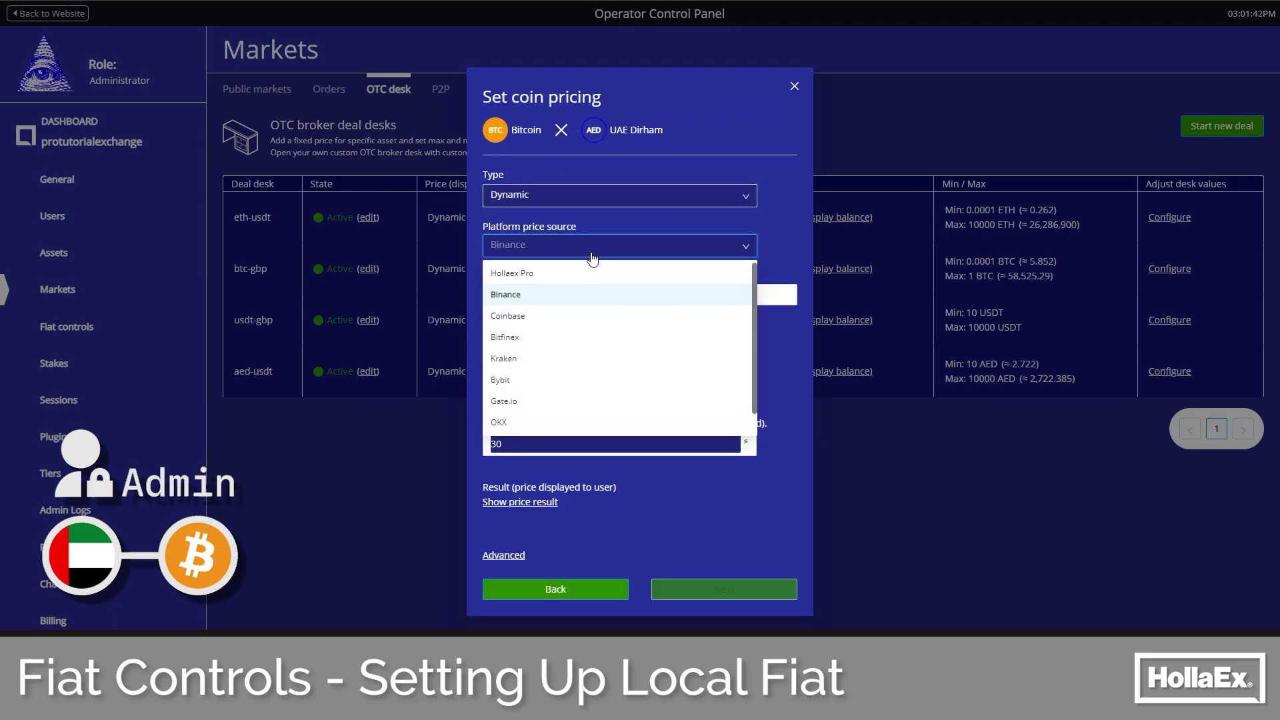
click(564, 361)
click(564, 294)
text(btc/usd)
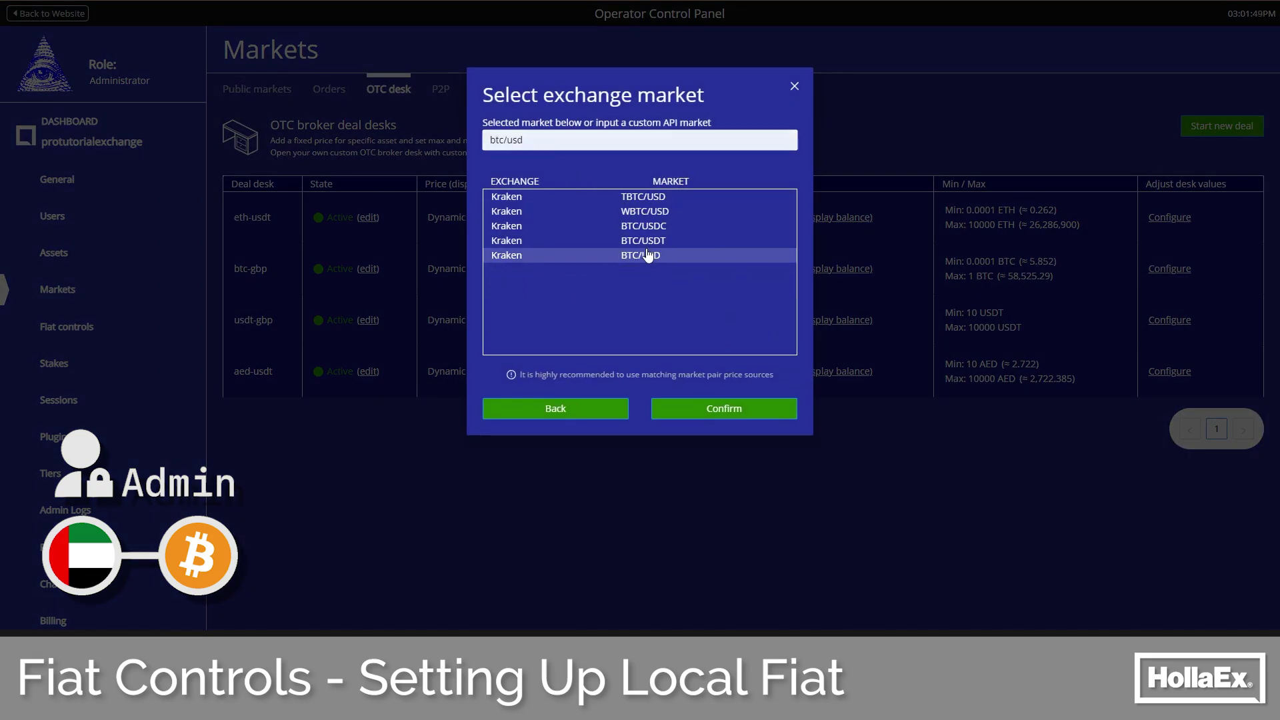
click(653, 264)
click(724, 410)
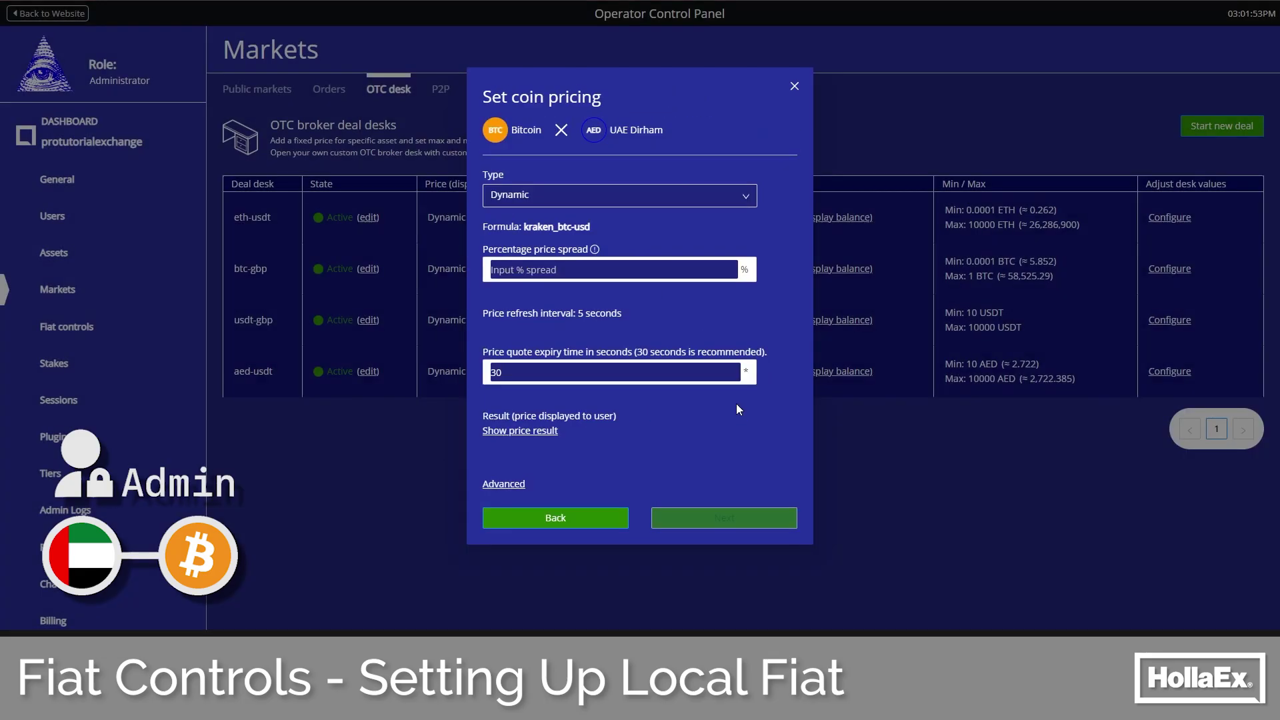
- Give the Bitcoin–AED desk a 0.1% price spread and show prices
click(601, 267)
text(0.1)
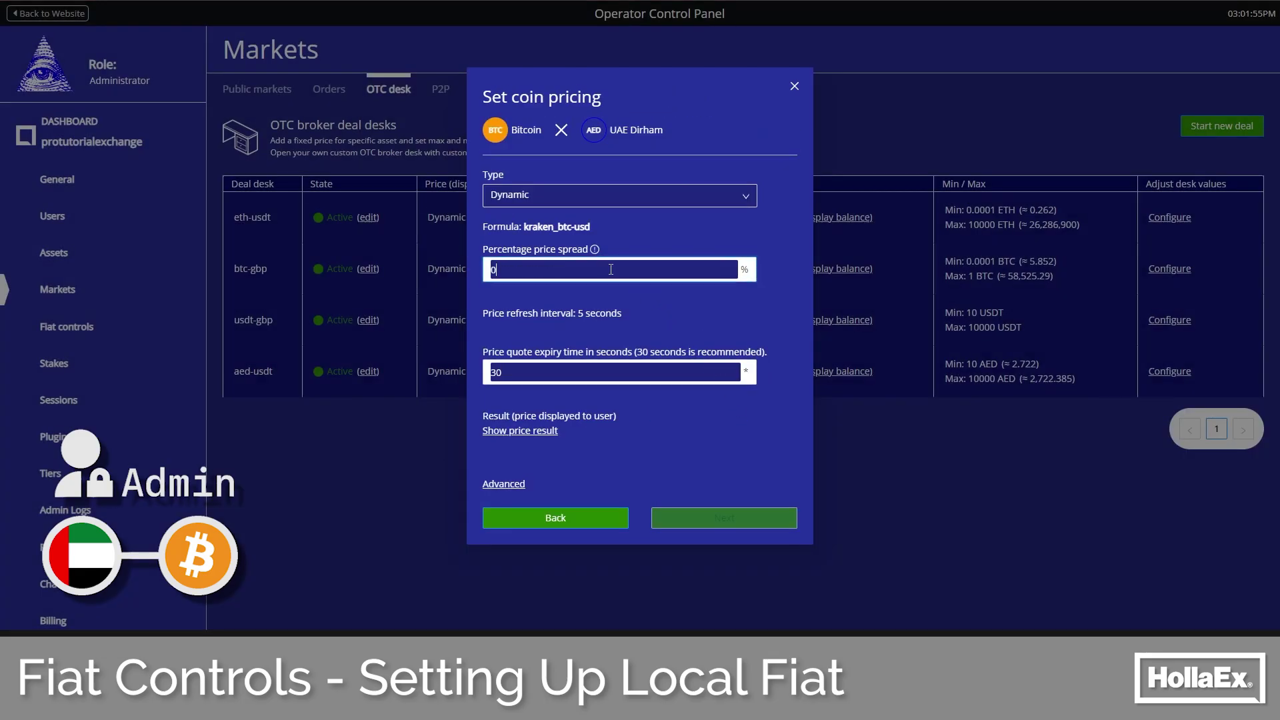
click(706, 446)
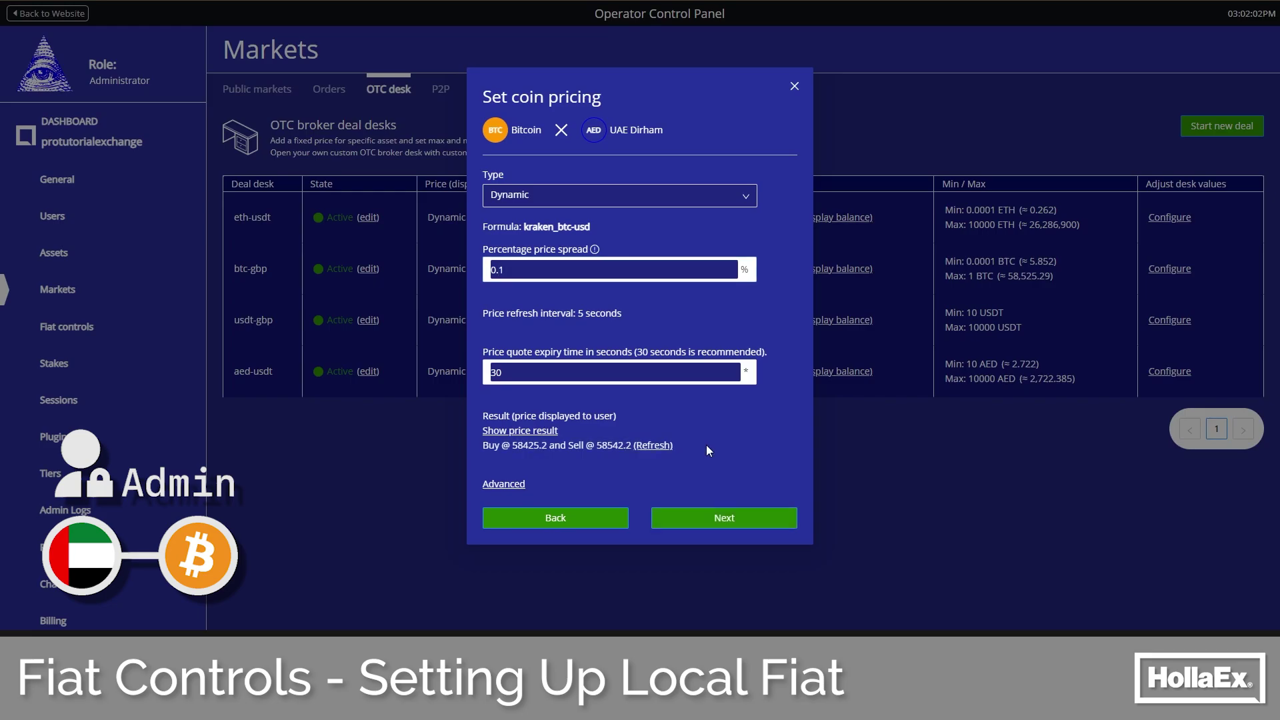
- Change the formula to (kraken_btc-usd)*0.27, yielding Buy 15774.808 / Sell 15806.39
click(510, 484)
click(598, 360)
text())
key(Home)
text(()
key(End)
text(*0.27)
click(694, 448)
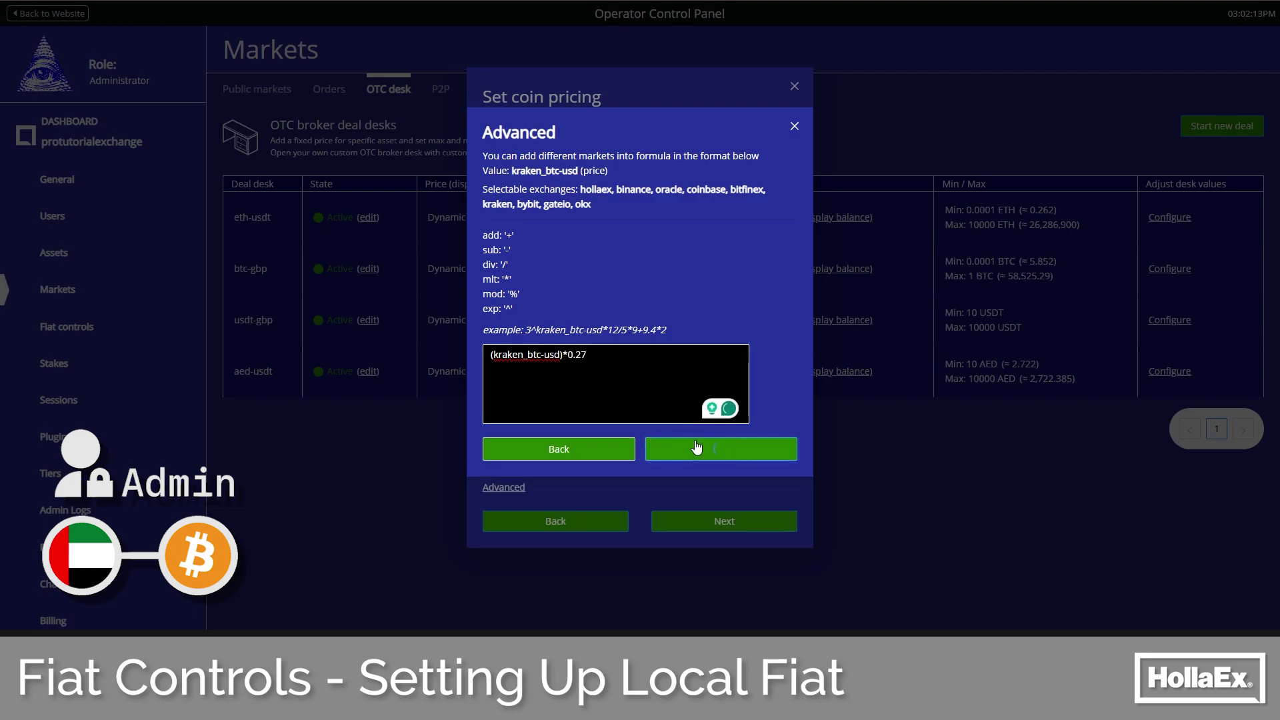
drag(649, 447, 510, 447)
click(539, 460)
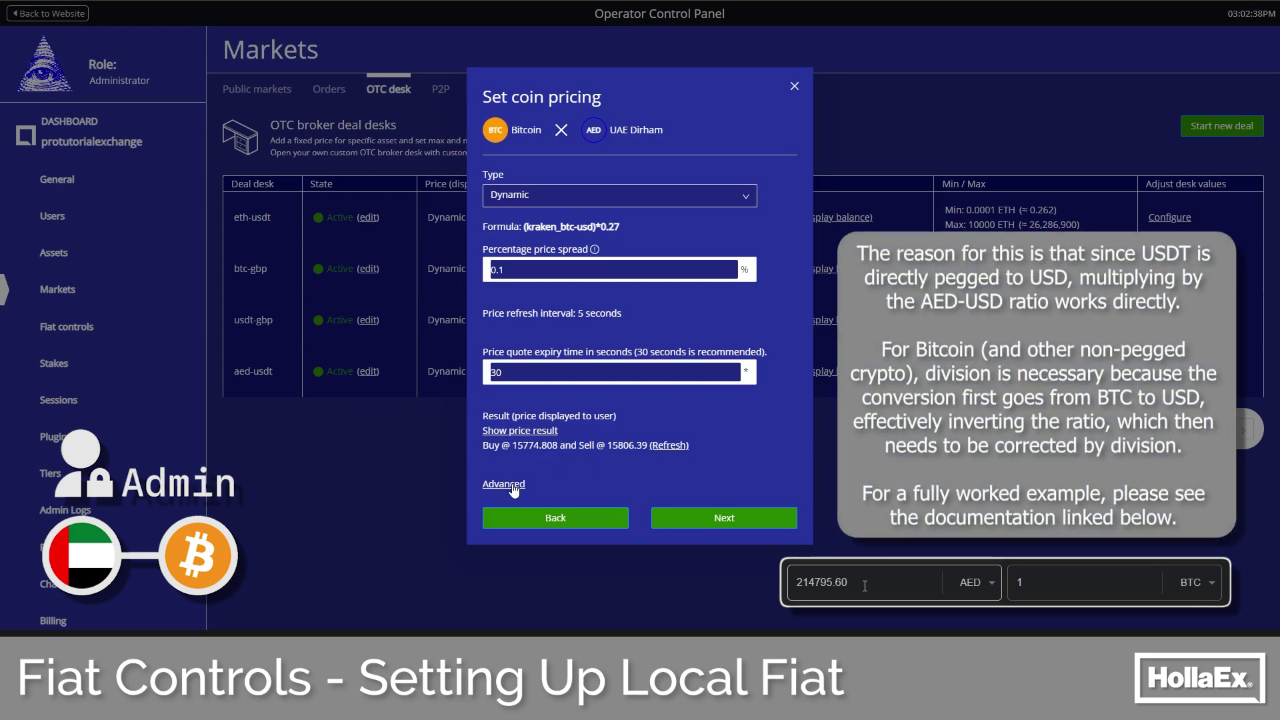
- Replace the formula's multiply sign with divide, making it (kraken_btc-usd)/0.27
click(512, 484)
click(566, 359)
key(BackSpace)
text(/0.27)
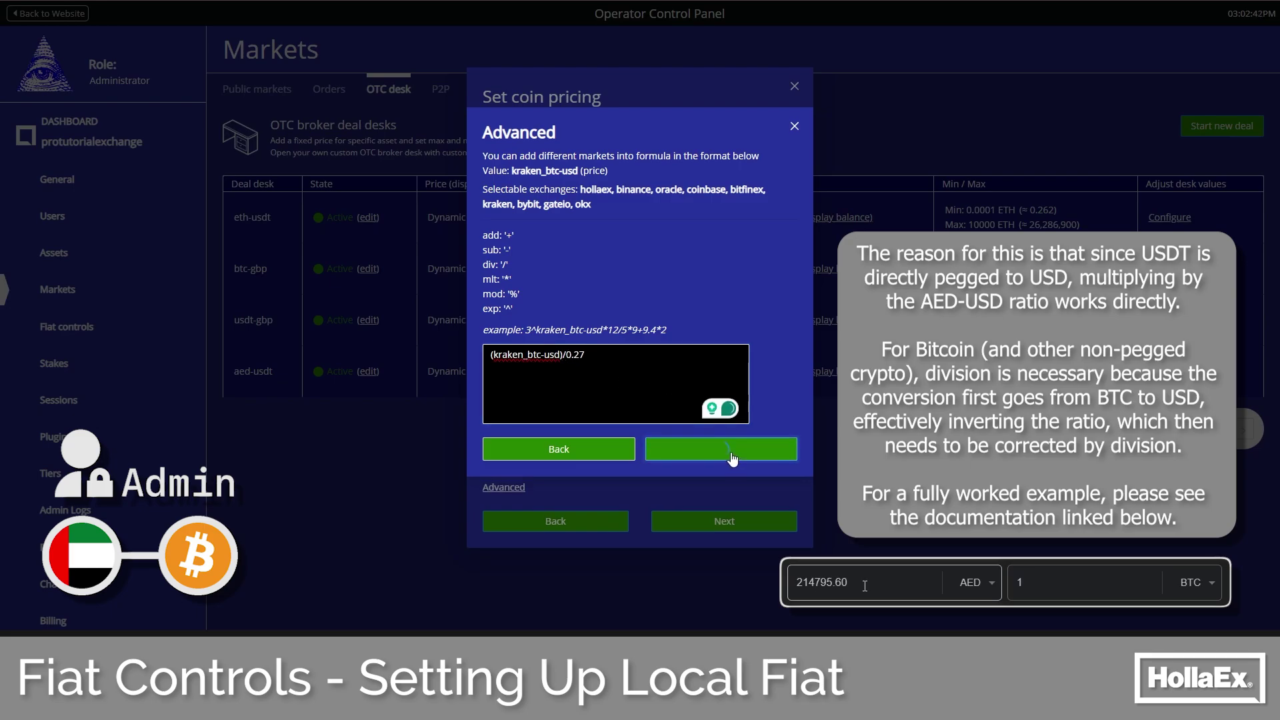
click(721, 453)
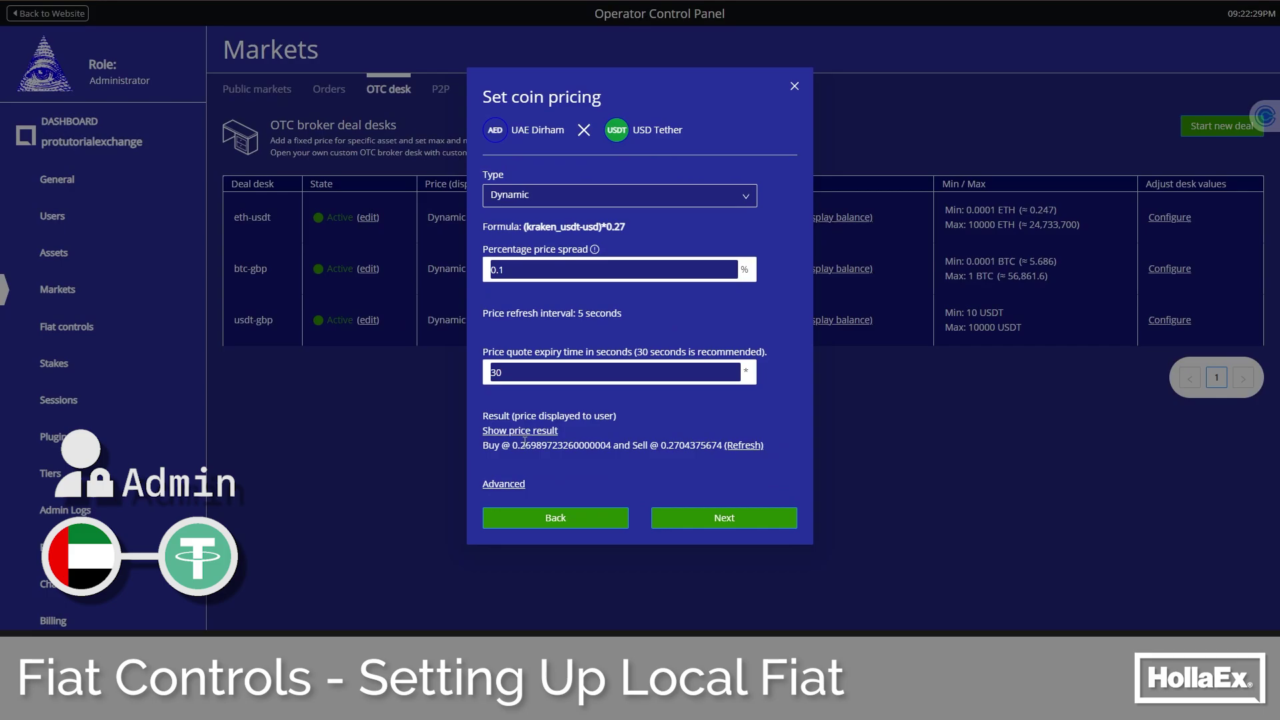
- Pass Hedge, Funding account and Review with defaults, then create the aed-usdt desk as Live
click(724, 518)
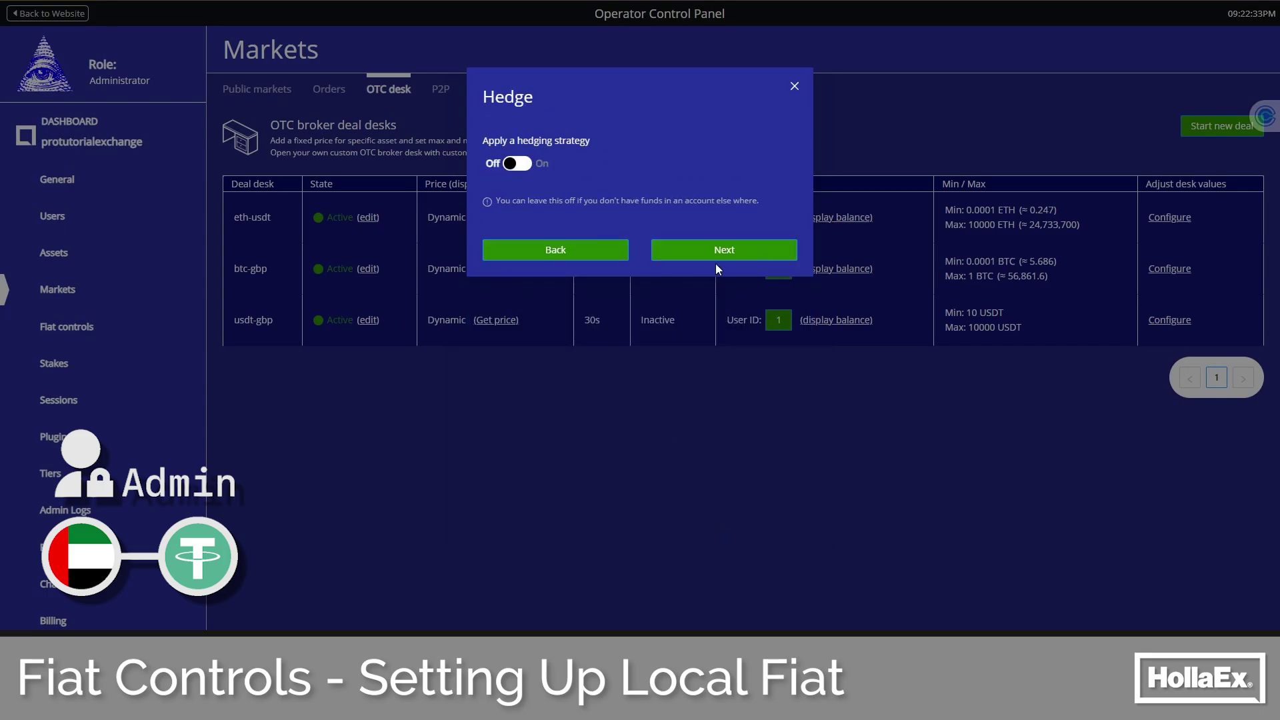
click(715, 250)
click(753, 398)
click(714, 287)
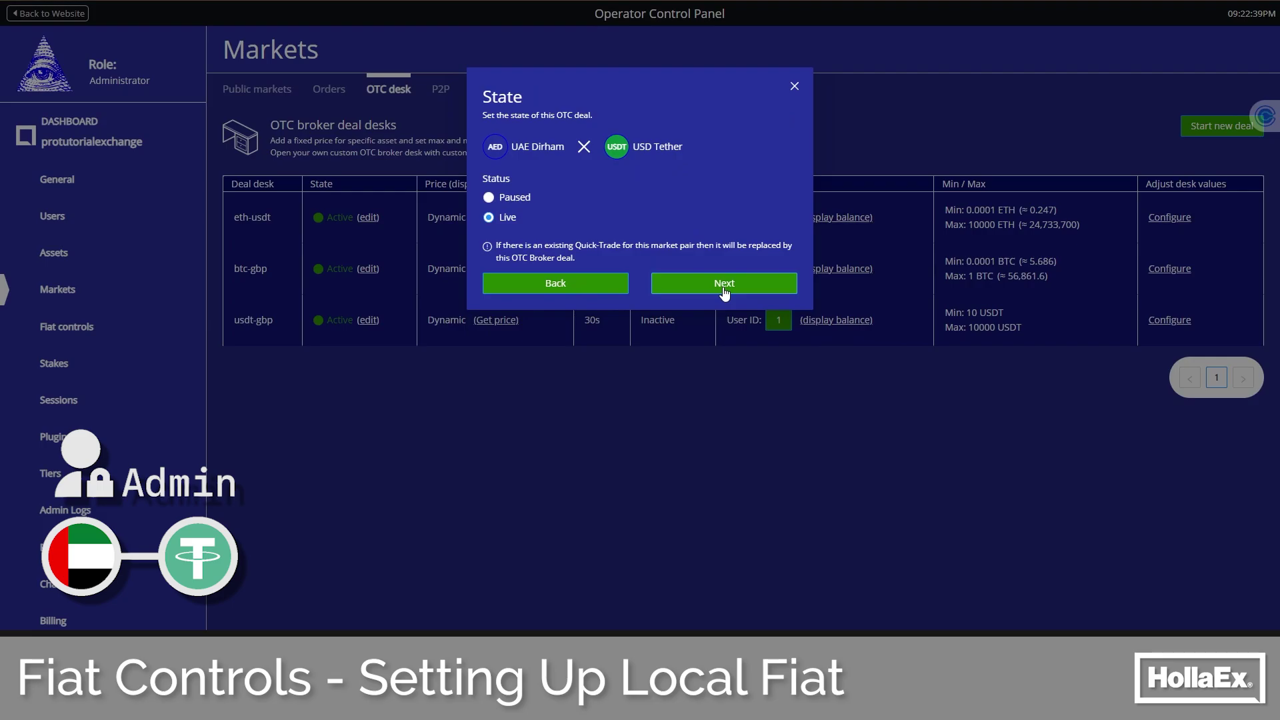
click(723, 288)
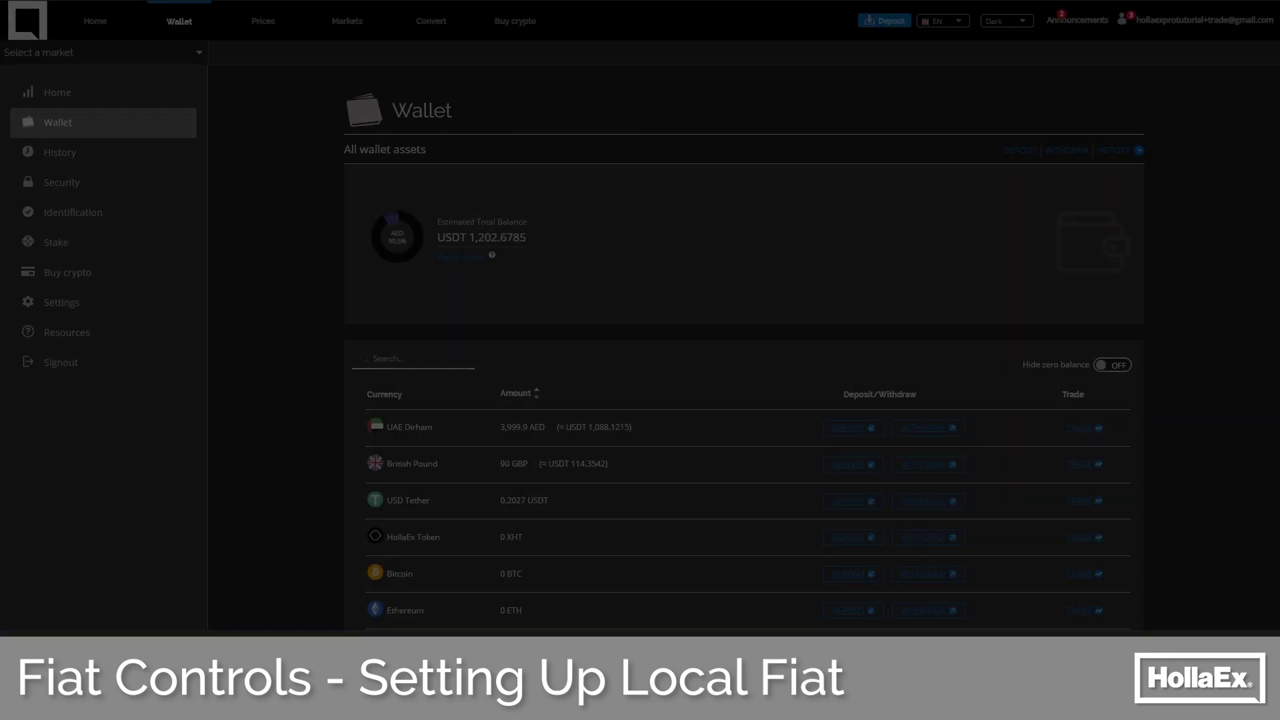
scroll(290, 304, down, 1)
drag(548, 362, 378, 362)
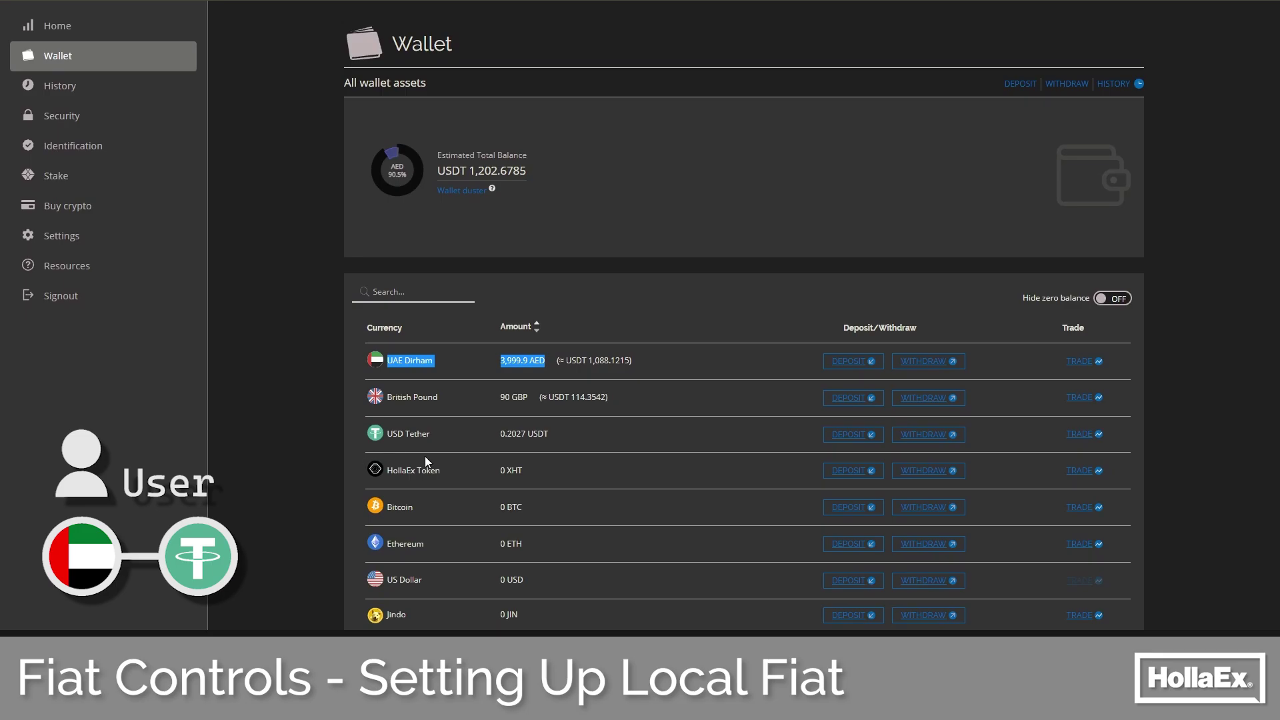
- Set up a UAE Dirham quick trade converting AED into 10 USDT
click(1079, 367)
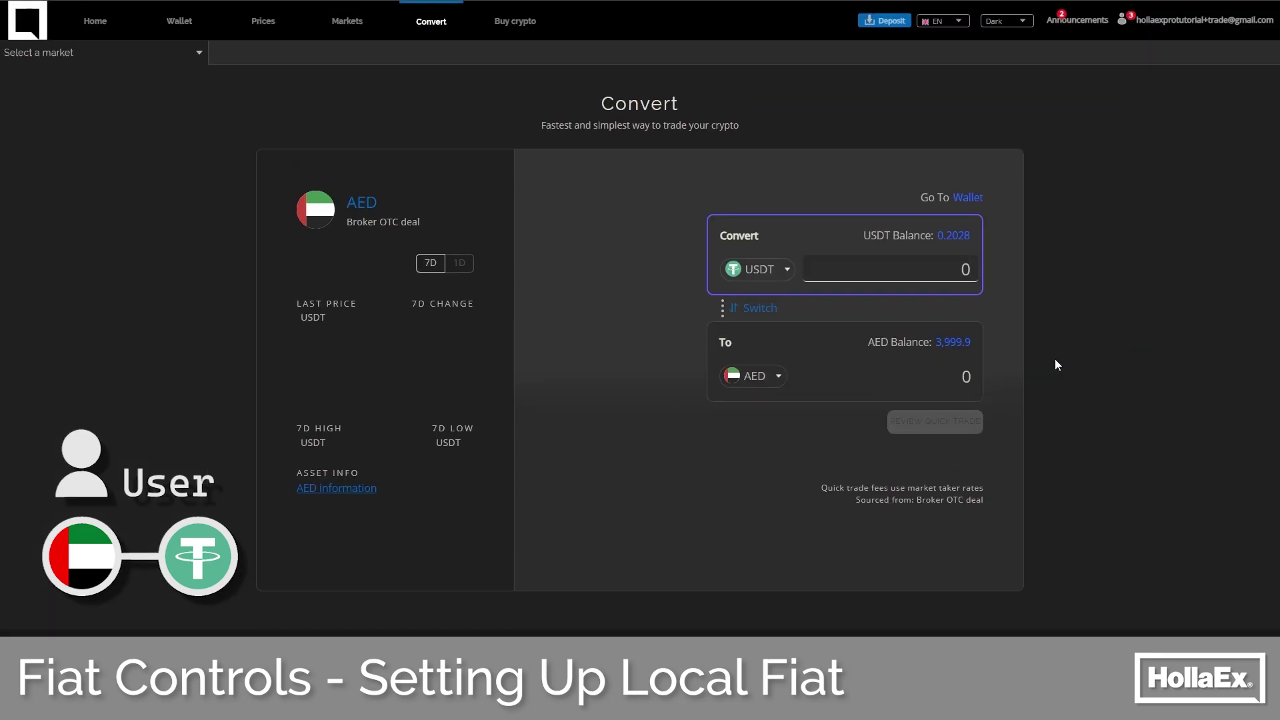
click(760, 308)
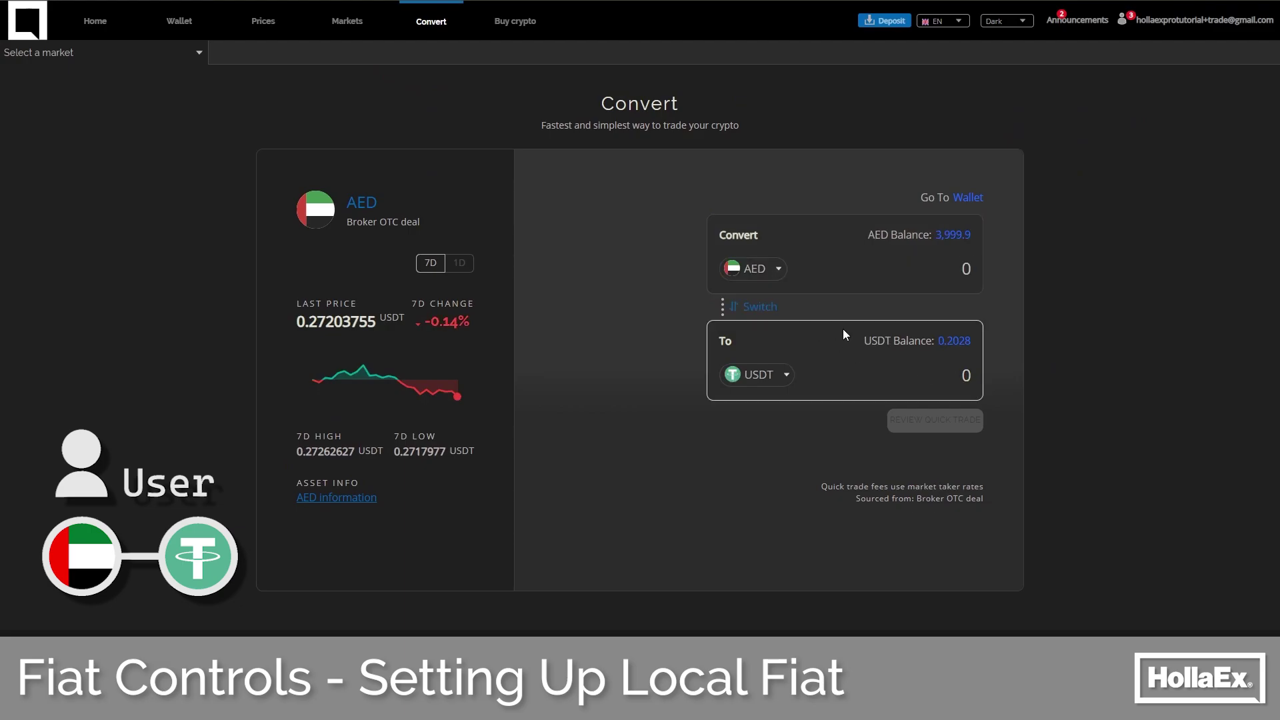
click(767, 307)
click(925, 388)
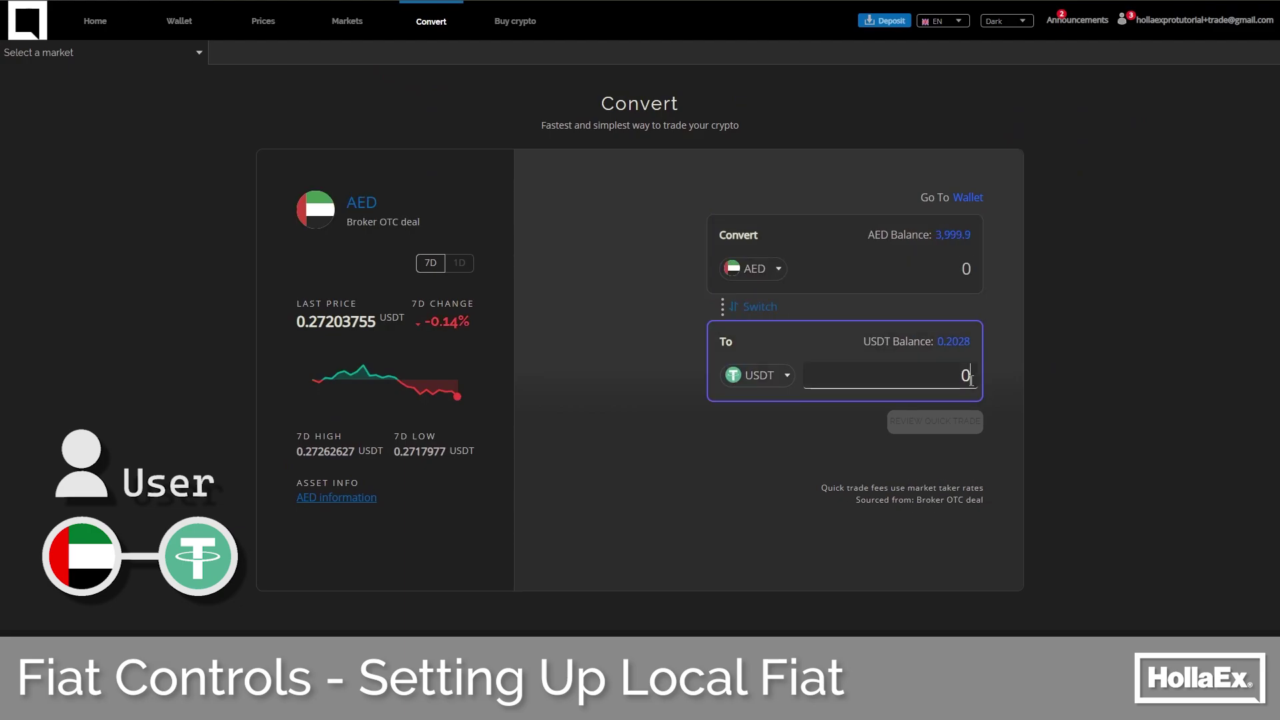
text(10)
click(1007, 383)
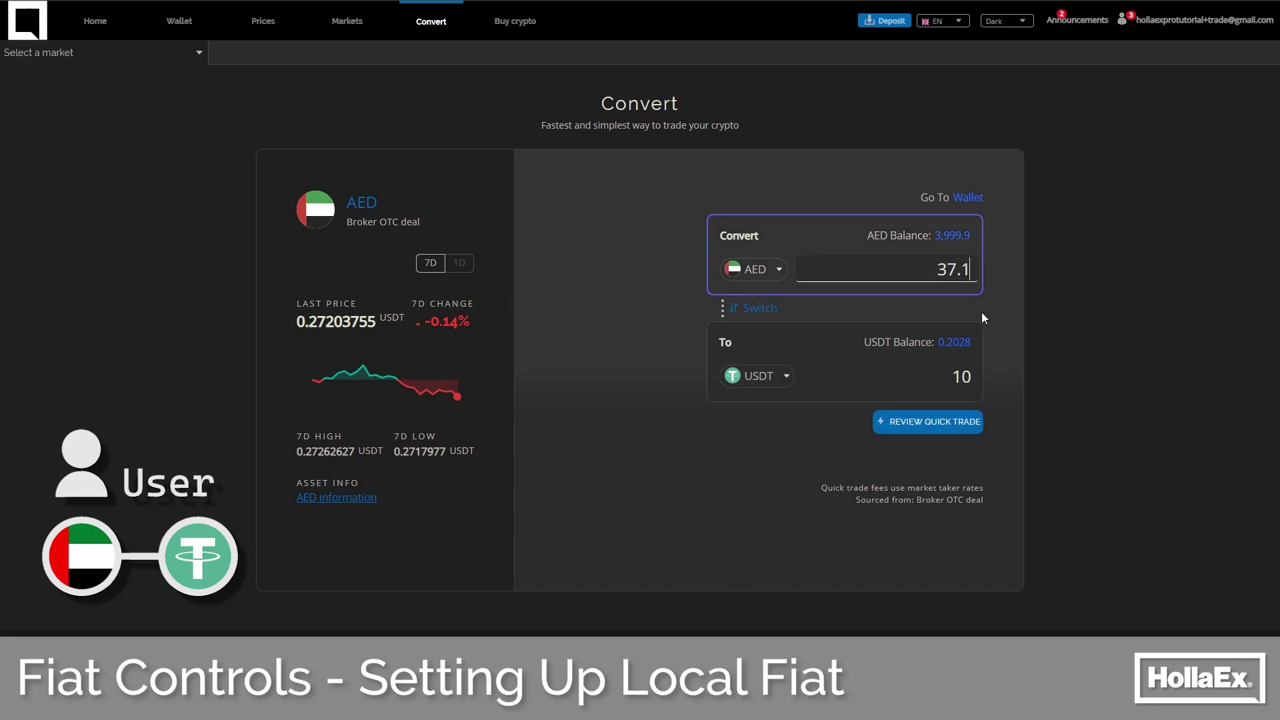
- Confirm the 37.1 AED to 10 USDT trade and view the wallet's trade history
click(920, 421)
click(780, 443)
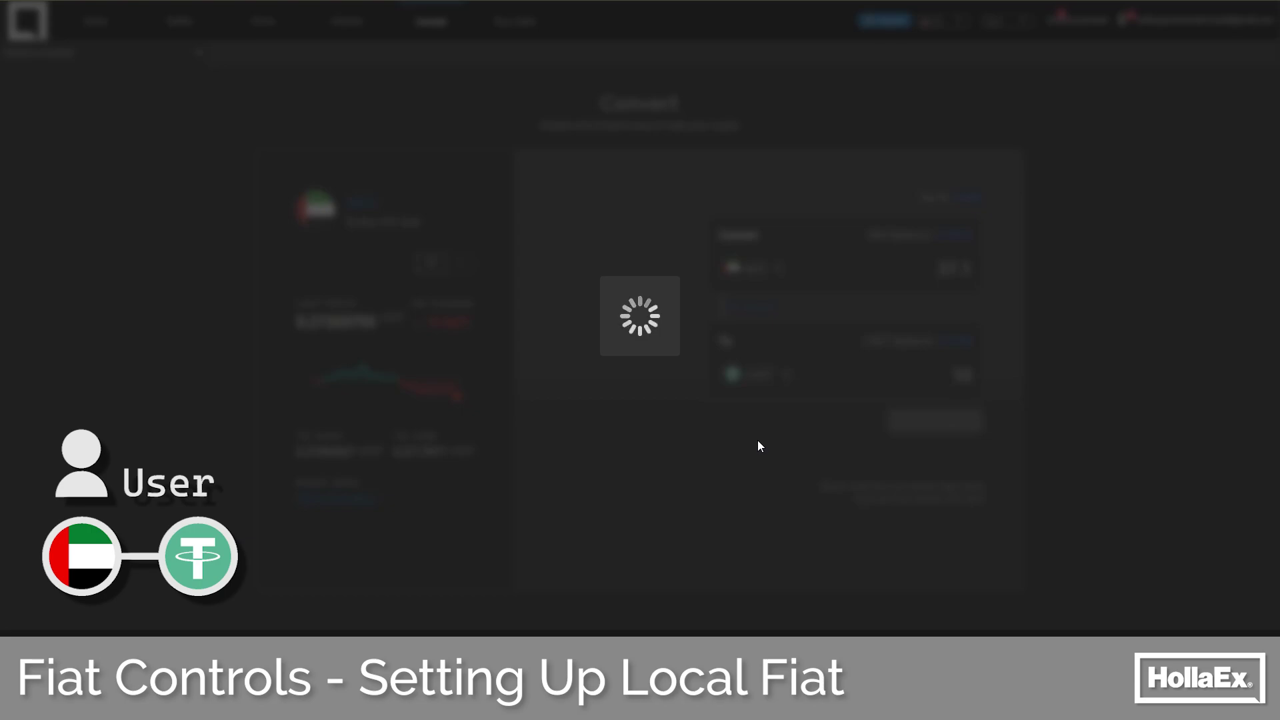
click(739, 392)
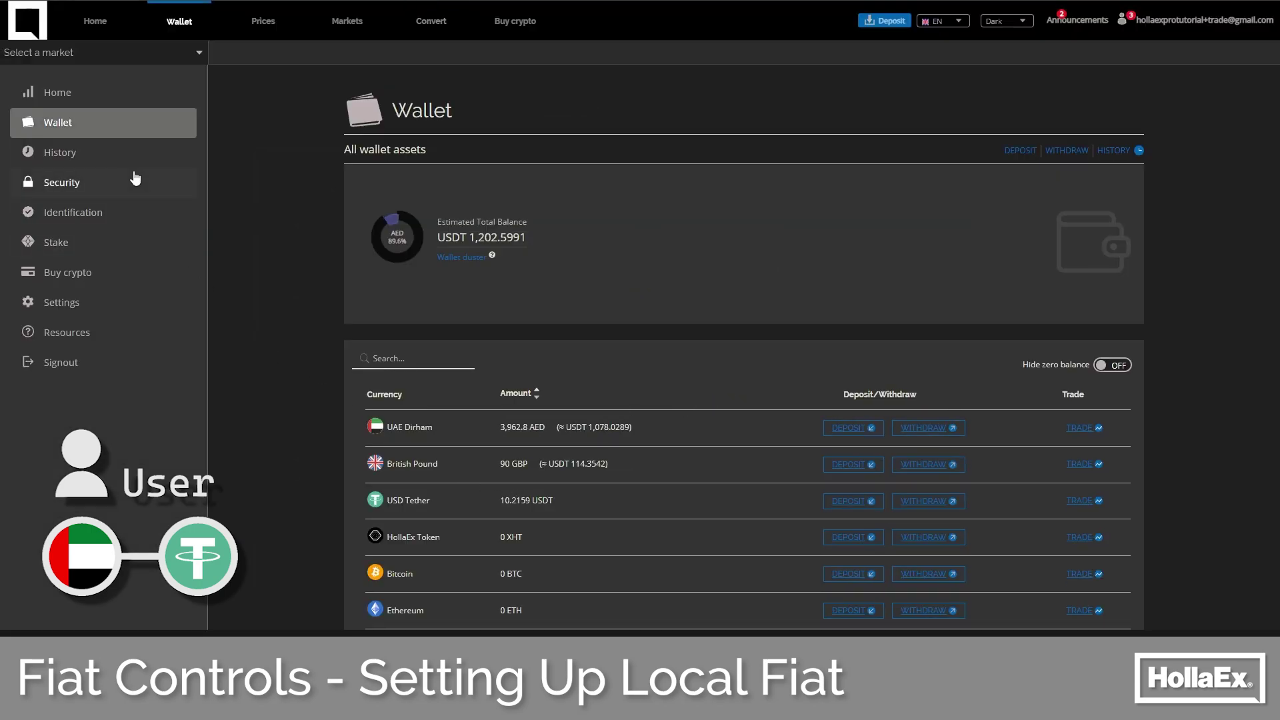
click(104, 156)
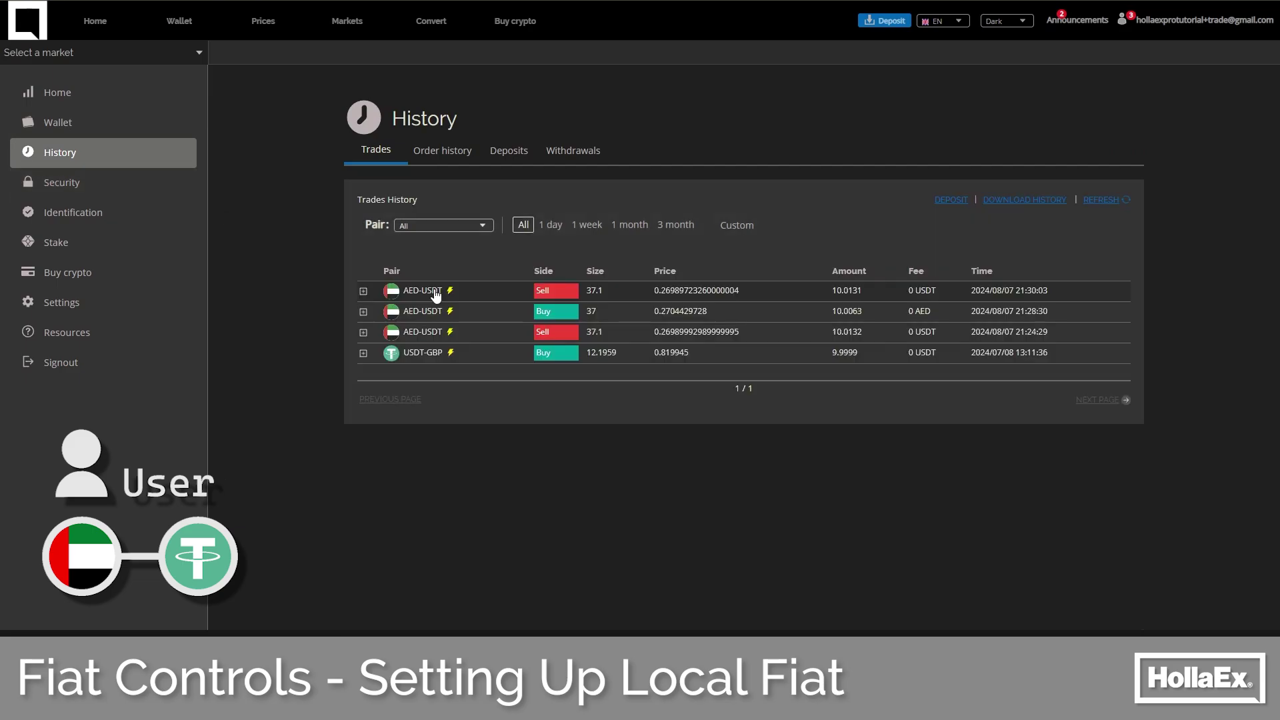